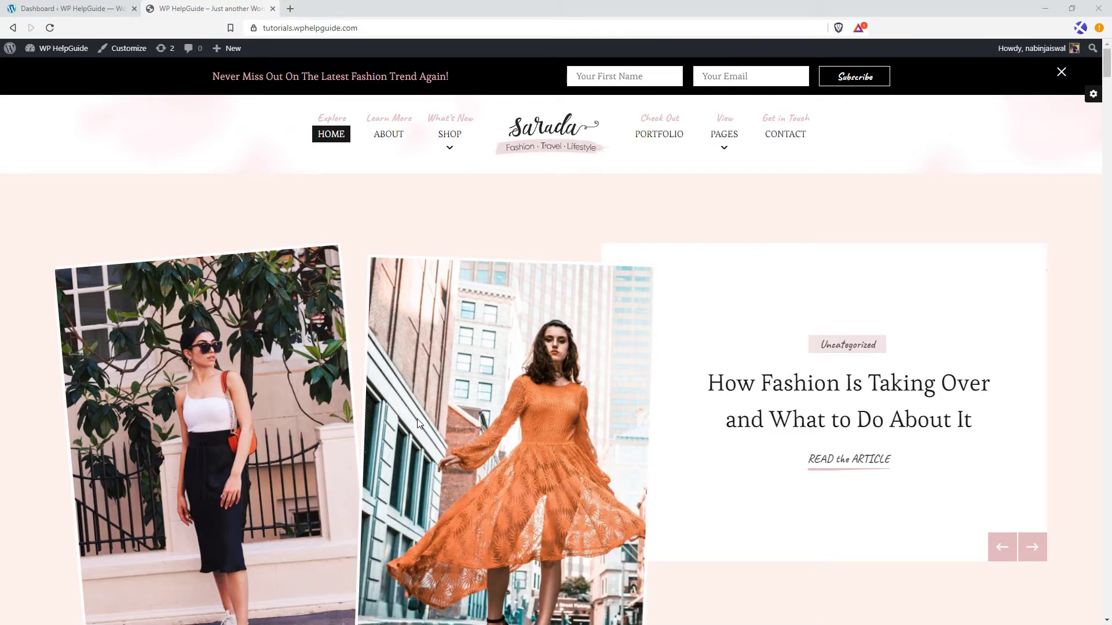
Step: Go to the post categories in the site's dashboard and add a category named Fashion with the slug fashion
{"action": "left_click", "coordinate": [44, 7]}
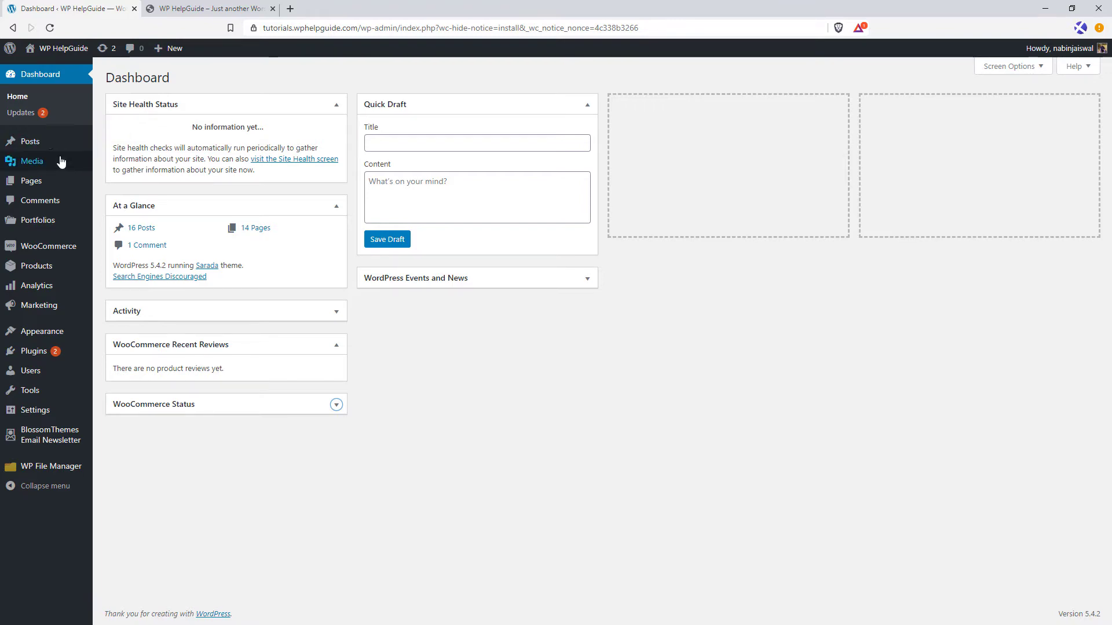
{"action": "mouse_move", "coordinate": [31, 141]}
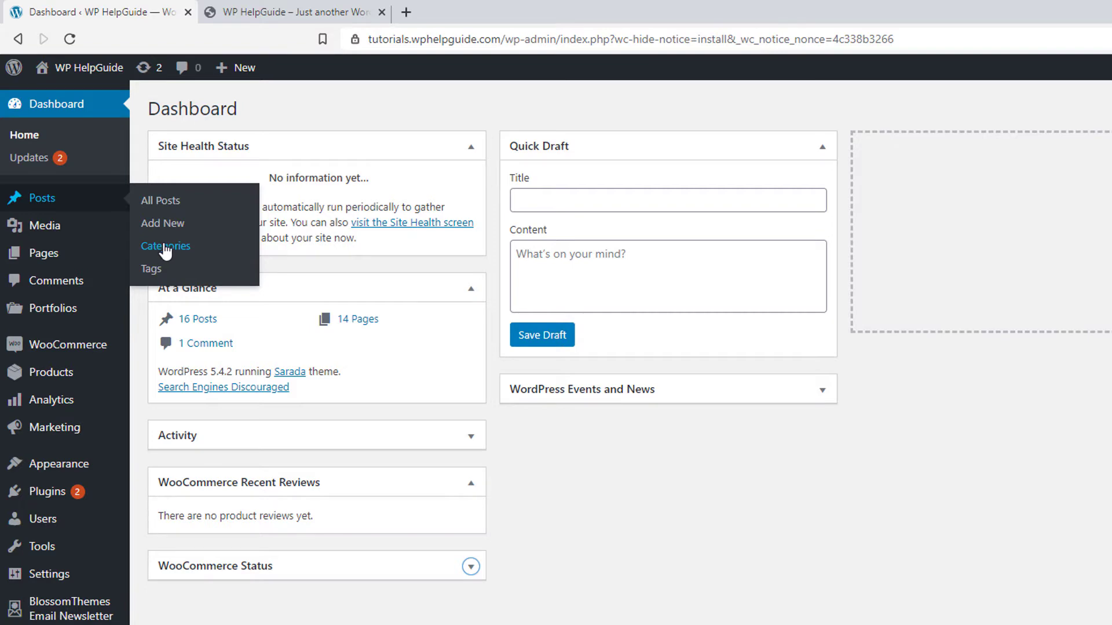
{"action": "left_click", "coordinate": [165, 246]}
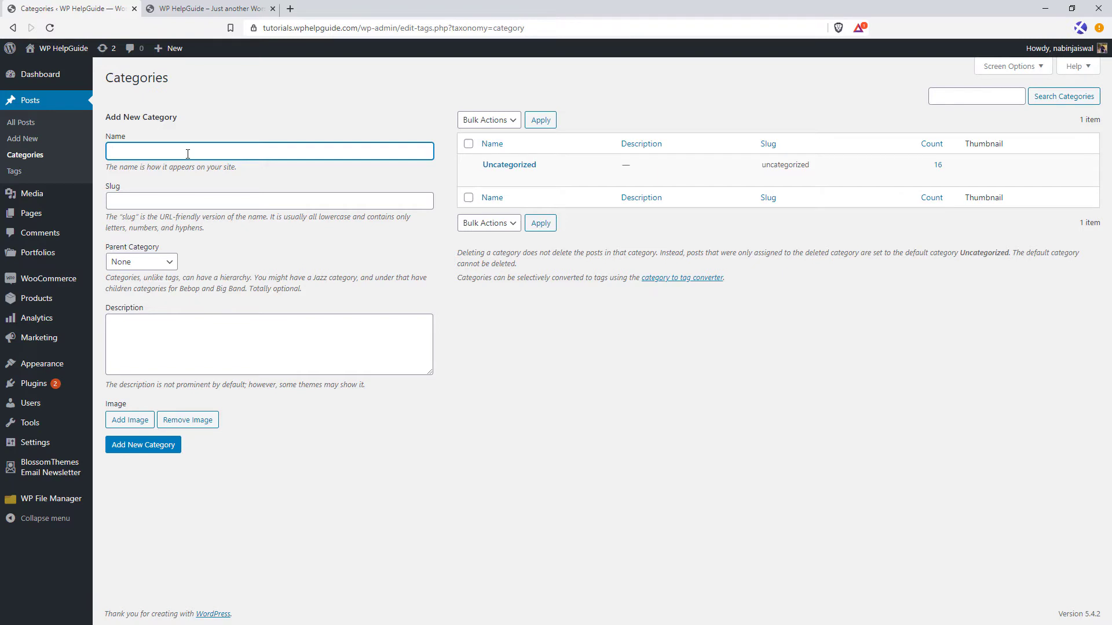
{"action": "type", "text": "ashion"}
{"action": "key", "text": "Tab"}
{"action": "type", "text": "fashio"}
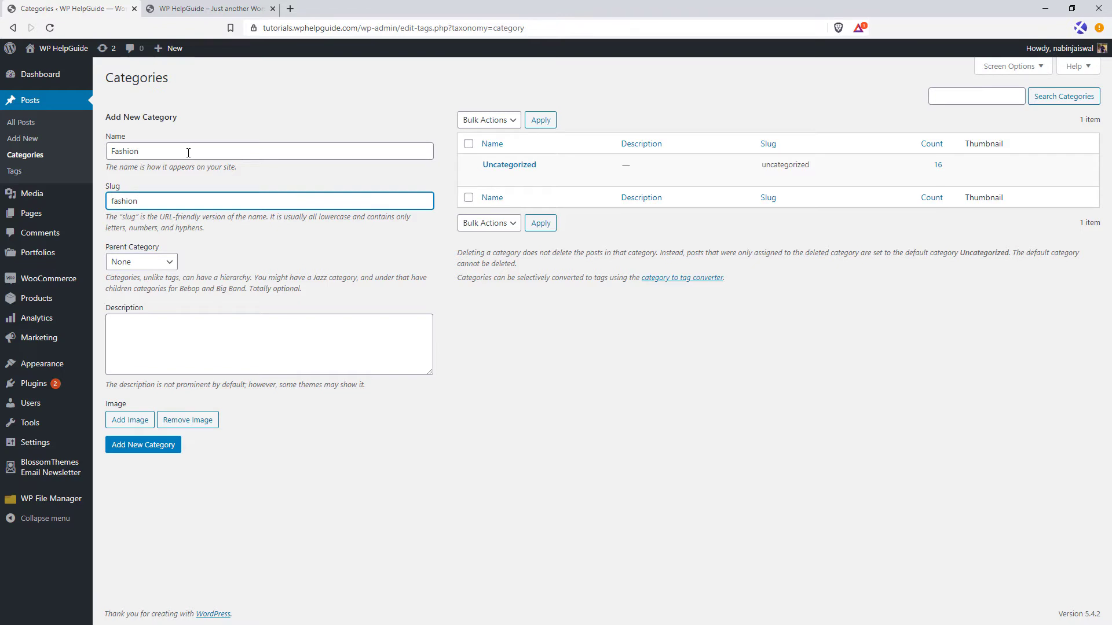
{"action": "left_click", "coordinate": [141, 340]}
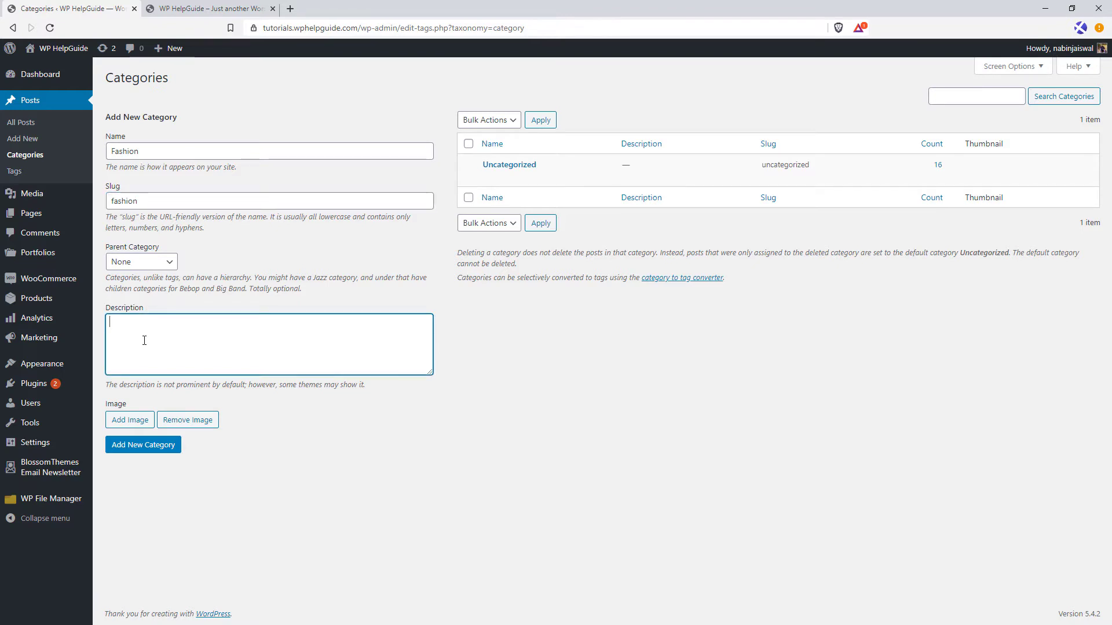
{"action": "left_click", "coordinate": [147, 447]}
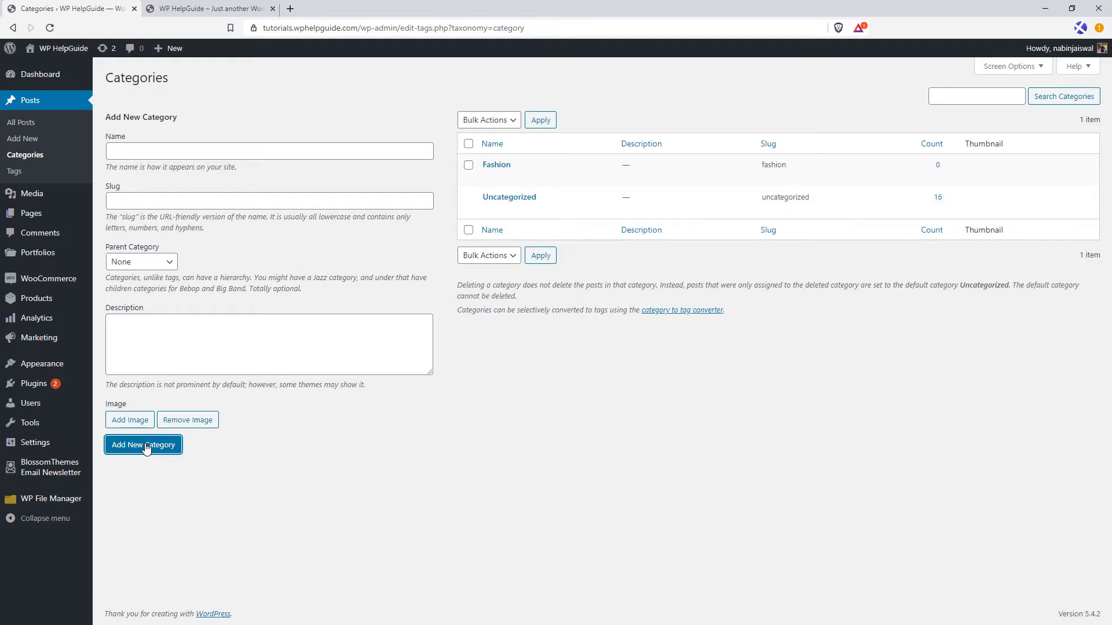
Step: Add a category named Trends with the slug left blank and check its generated slug in the category list
{"action": "left_click", "coordinate": [154, 151]}
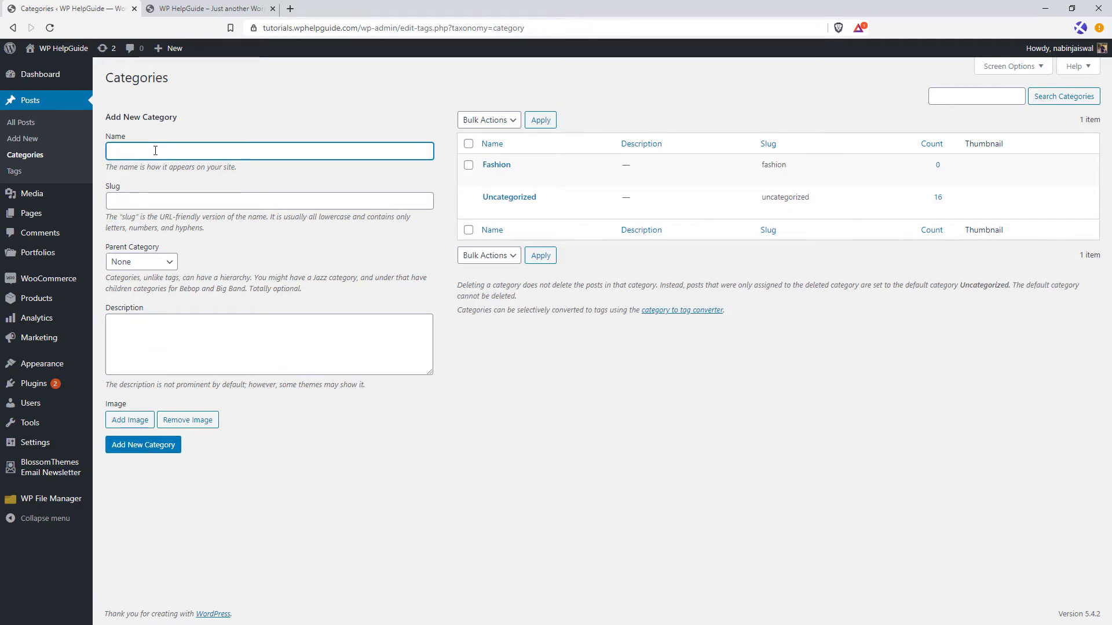
{"action": "type", "text": "Trends"}
{"action": "left_click", "coordinate": [147, 201]}
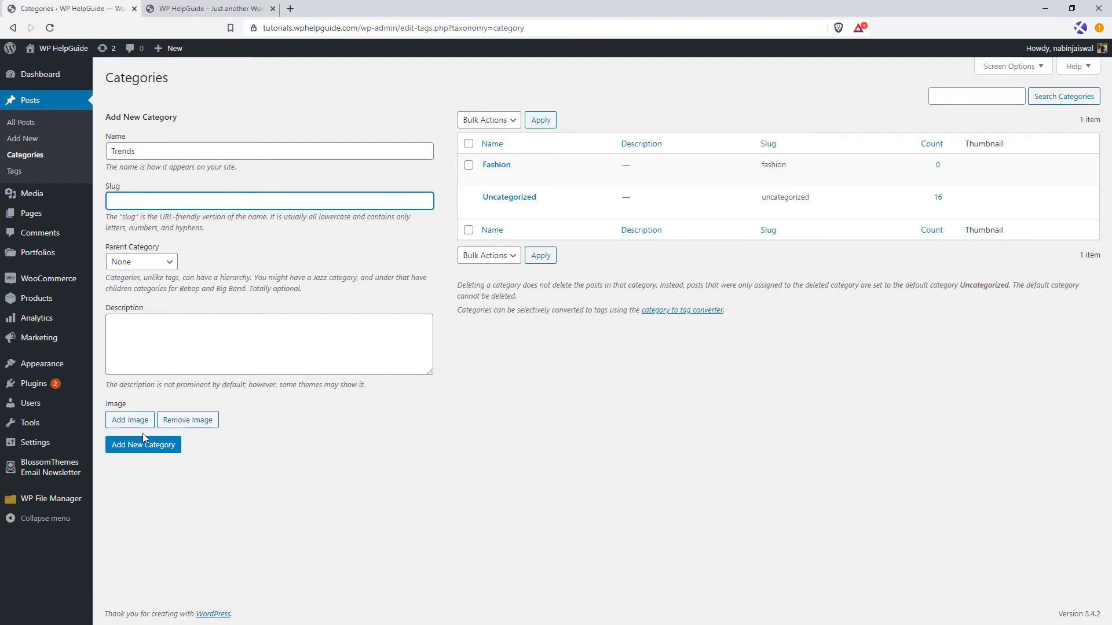
{"action": "left_click", "coordinate": [134, 446]}
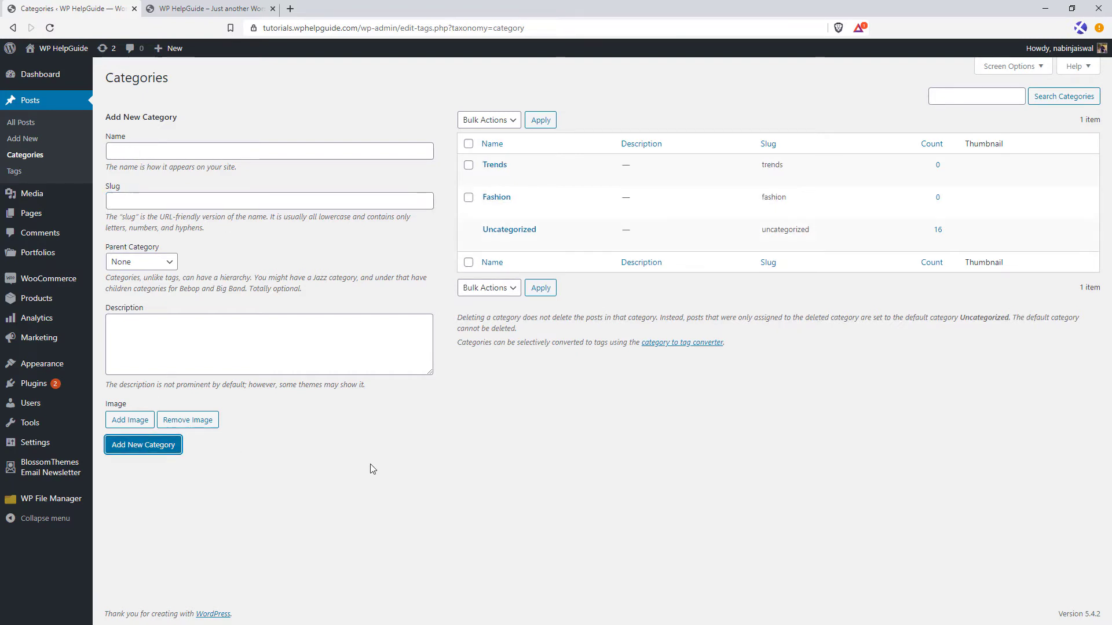
{"action": "left_click_drag", "start_coordinate": [812, 171], "coordinate": [754, 174]}
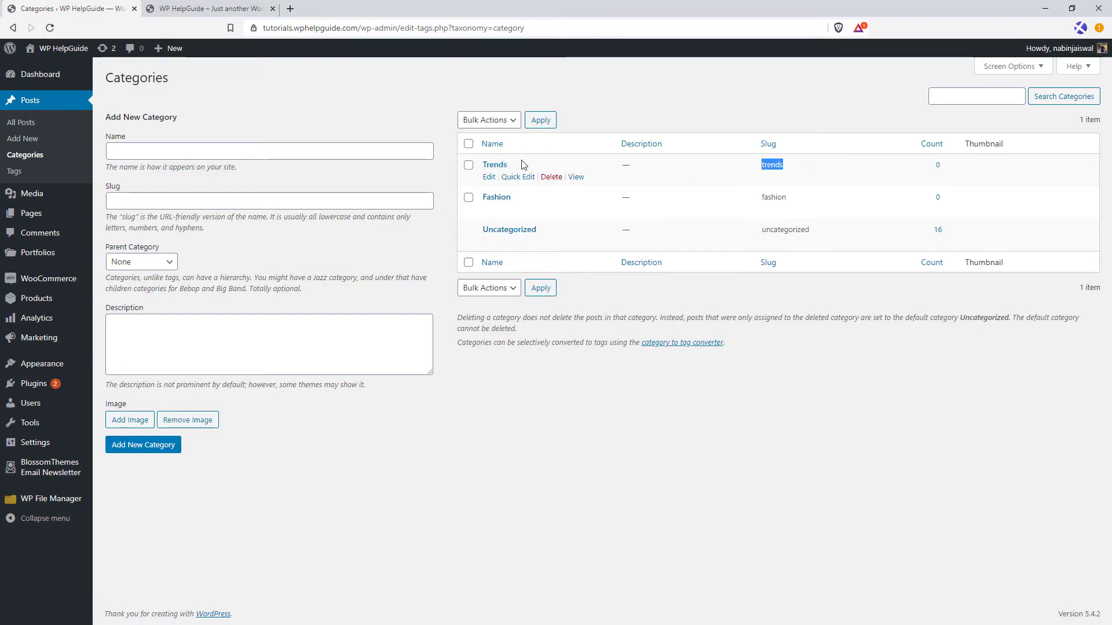
Step: Add two more categories named Lifestyle and Travel, and reload the category list
{"action": "left_click", "coordinate": [176, 152]}
{"action": "type", "text": "Lifestyle"}
{"action": "left_click", "coordinate": [149, 445]}
{"action": "left_click", "coordinate": [152, 151]}
{"action": "type", "text": "Travel"}
{"action": "left_click", "coordinate": [135, 446]}
{"action": "key", "text": "F5"}
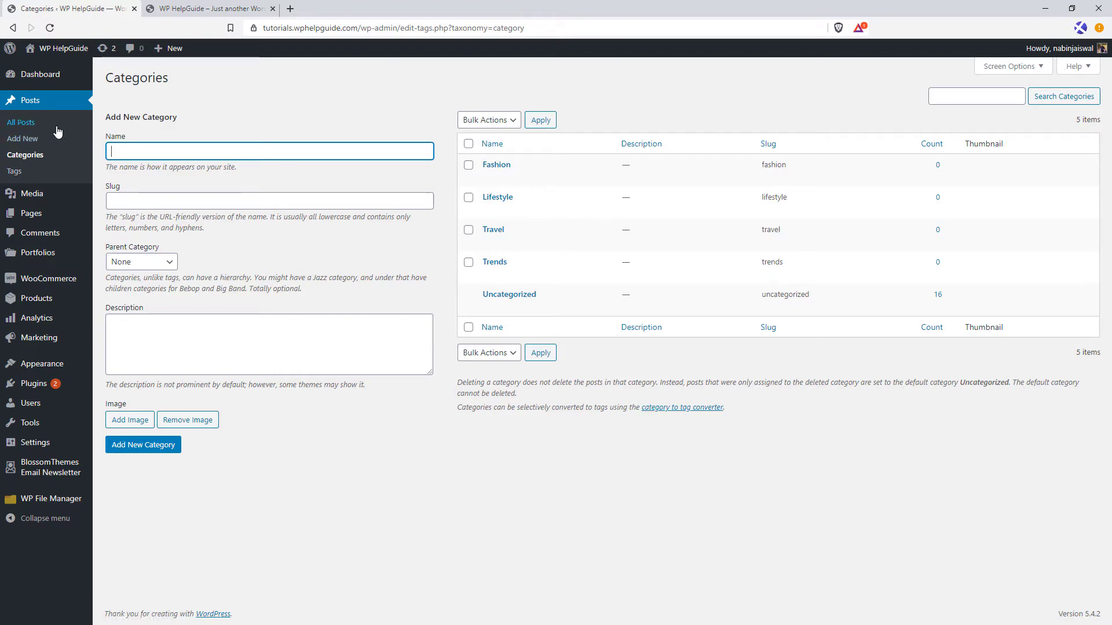
Step: Open the post "How Fashion Is Taking Over and What to Do About It" for editing and dismiss the welcome guide
{"action": "left_click", "coordinate": [23, 124]}
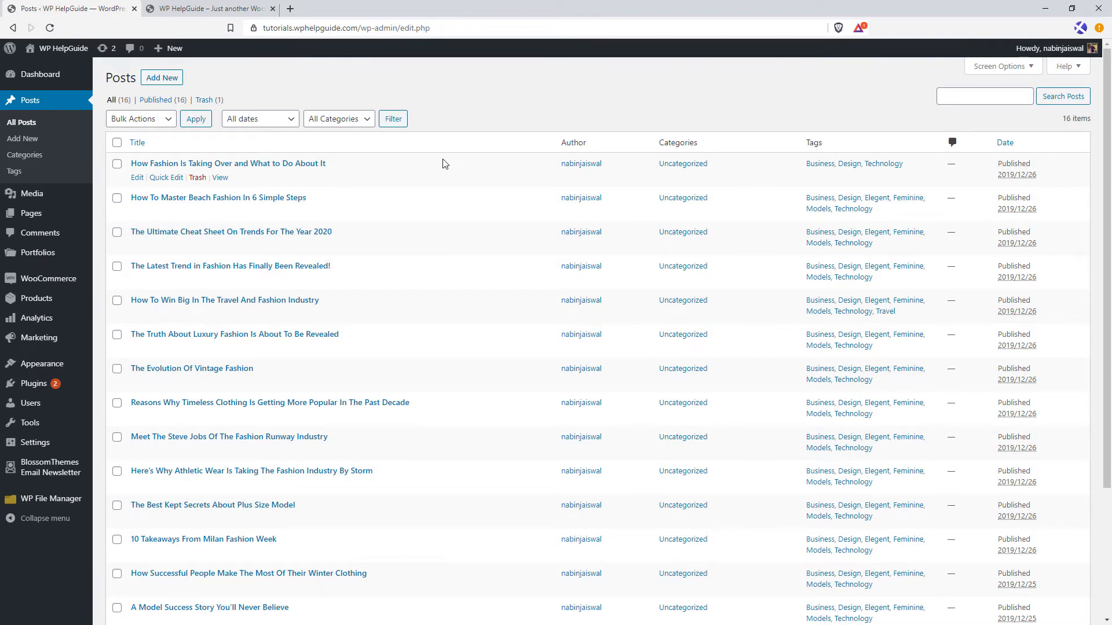
{"action": "left_click", "coordinate": [137, 178]}
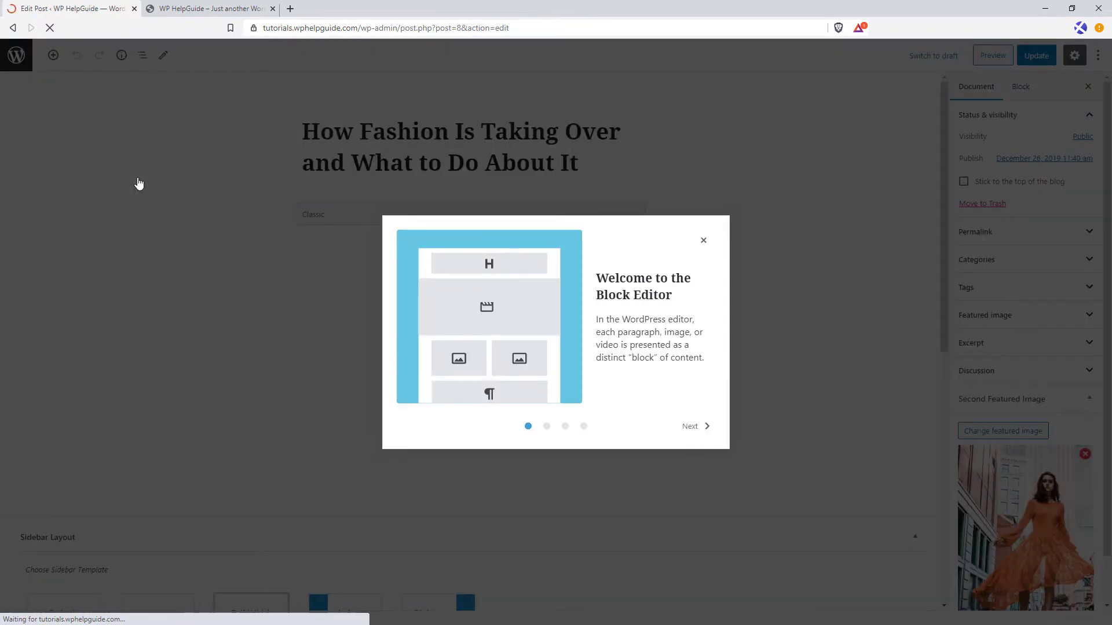
{"action": "left_click", "coordinate": [703, 241]}
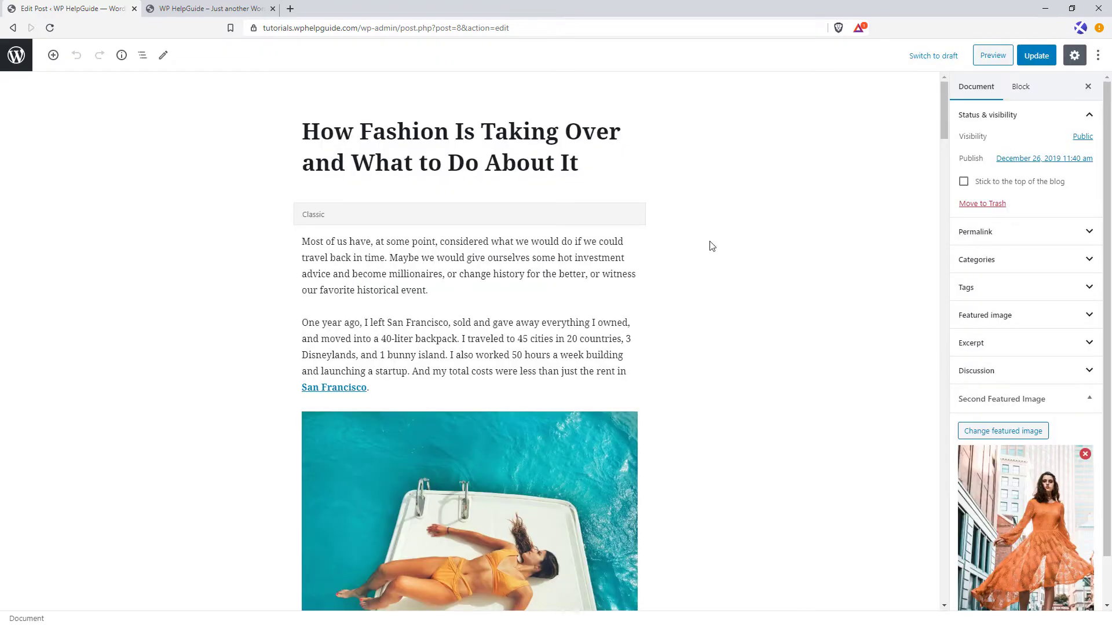
Step: Assign the post to Fashion instead of Uncategorized, update it and view the live post
{"action": "left_click", "coordinate": [1058, 262]}
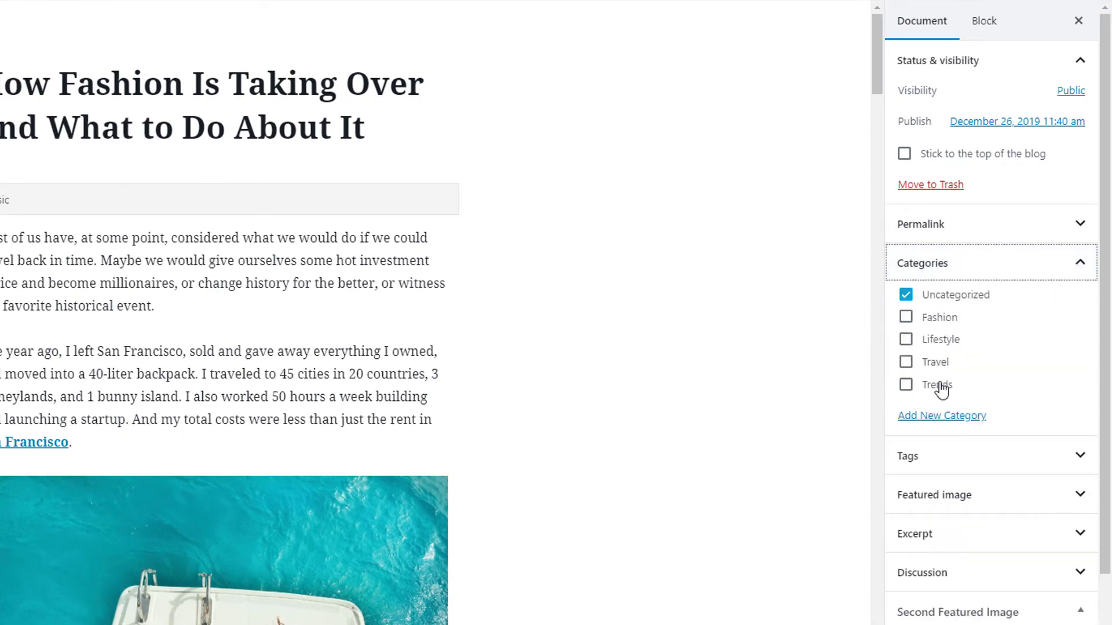
{"action": "left_click", "coordinate": [907, 320]}
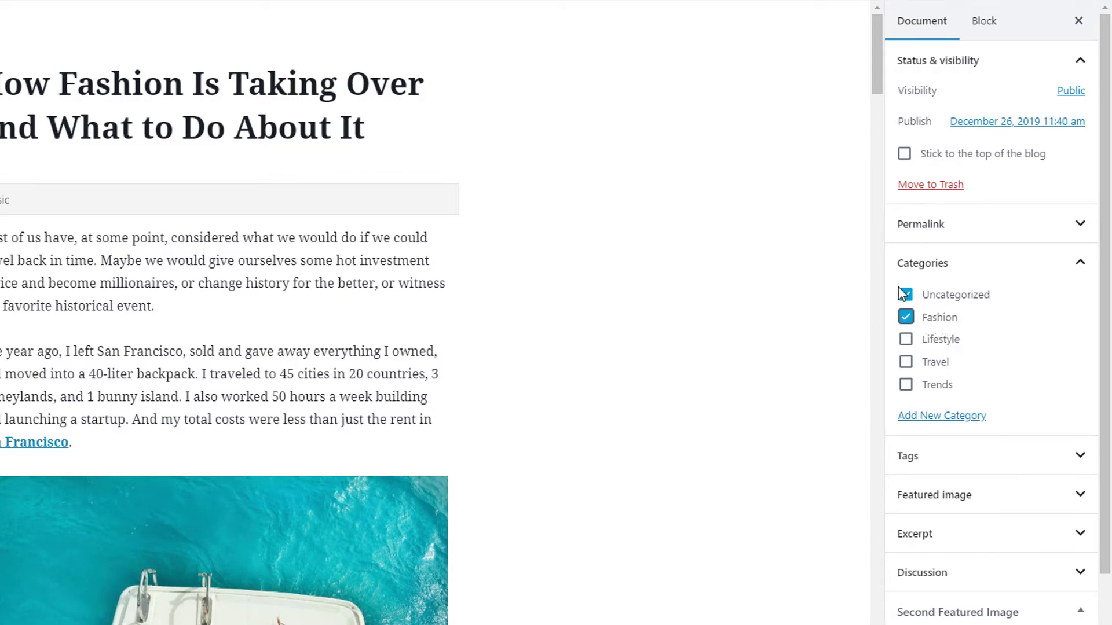
{"action": "left_click", "coordinate": [906, 295]}
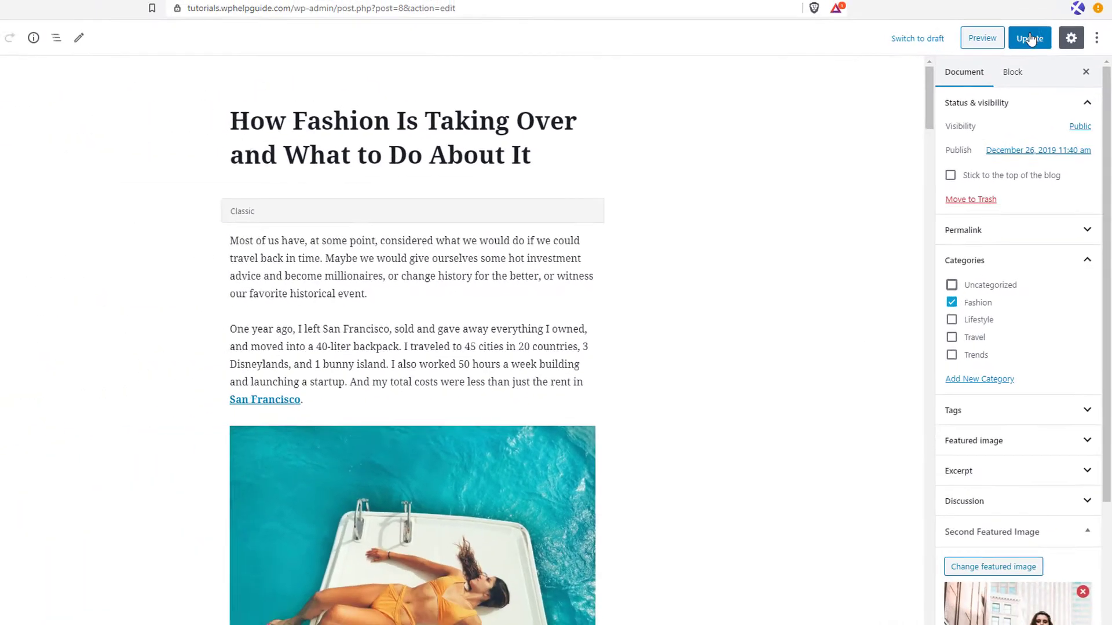
{"action": "left_click", "coordinate": [1037, 57]}
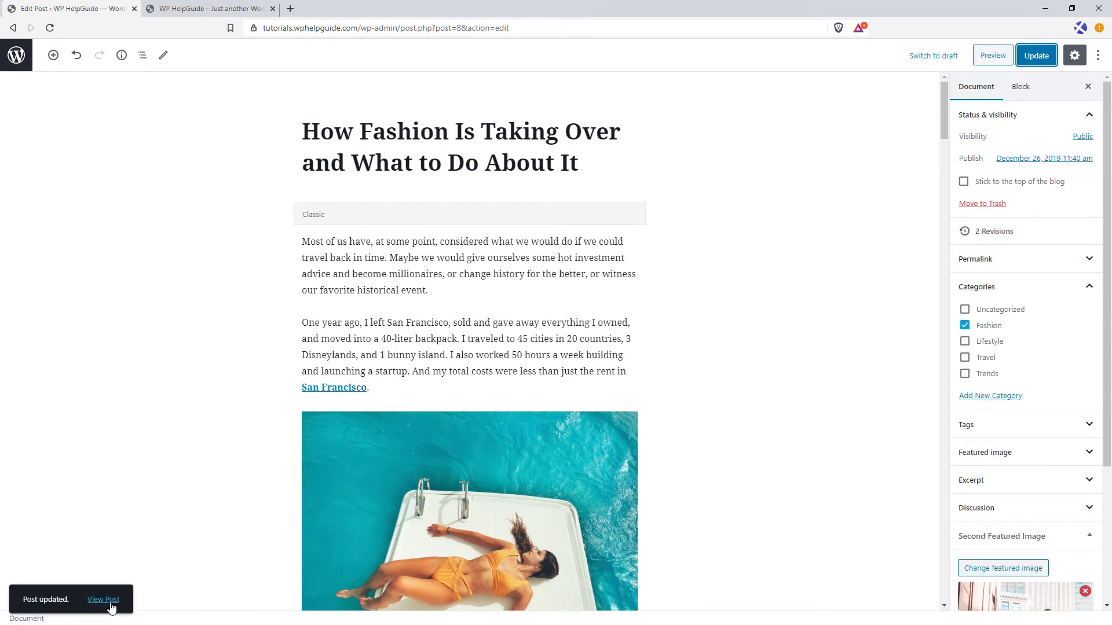
{"action": "left_click", "coordinate": [110, 602]}
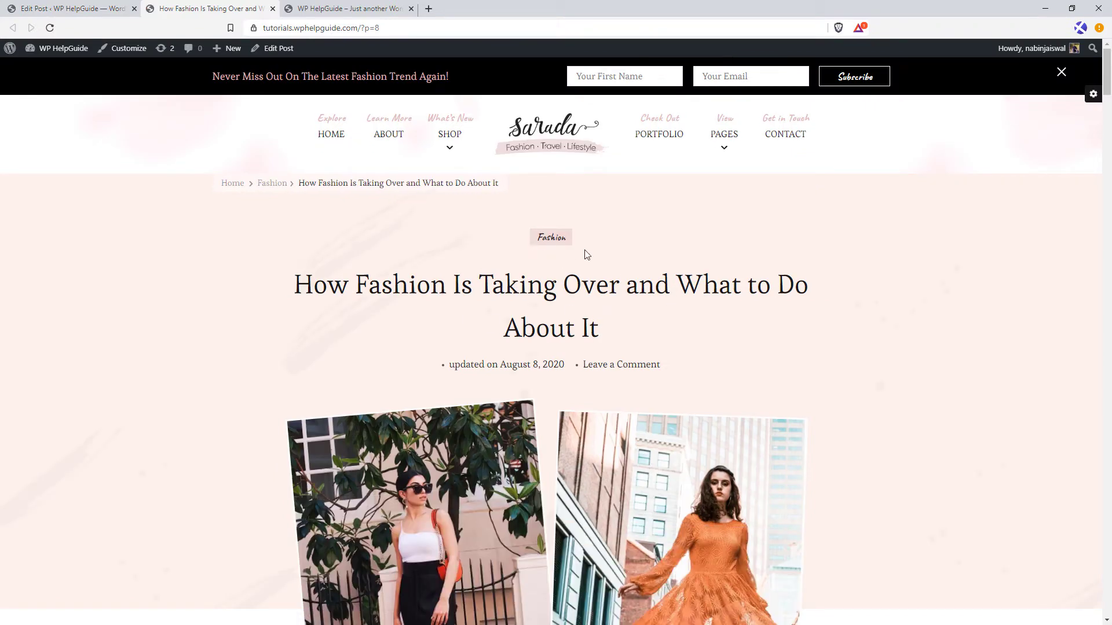
Step: Back in the editor, also assign Lifestyle and Travel to the post, update it and check the reloaded live page
{"action": "left_click", "coordinate": [98, 5]}
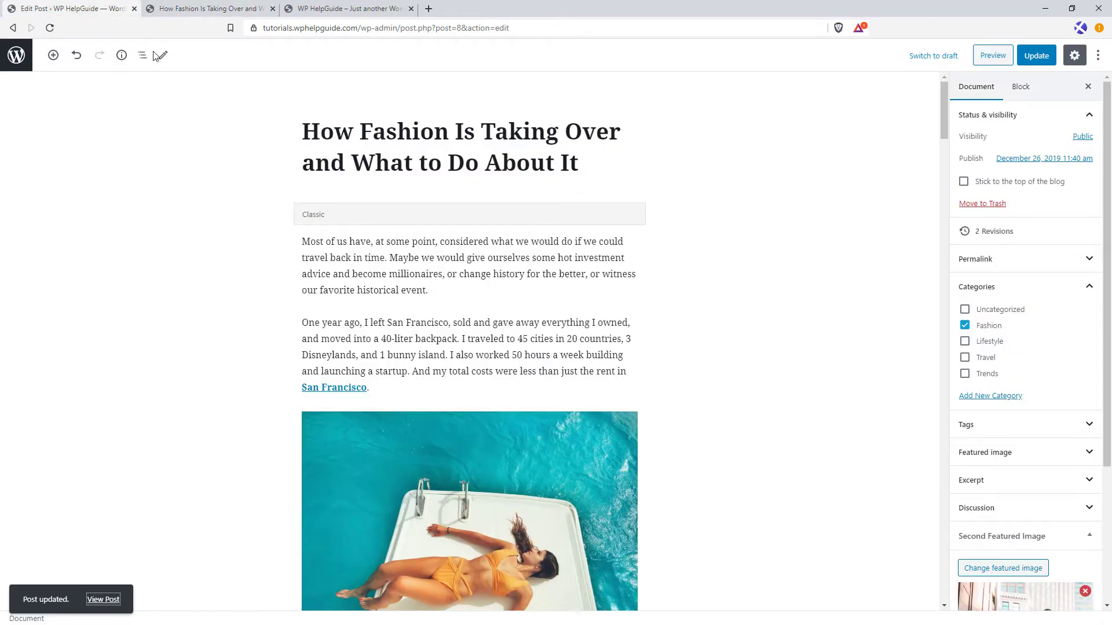
{"action": "left_click", "coordinate": [965, 341]}
{"action": "left_click", "coordinate": [965, 357]}
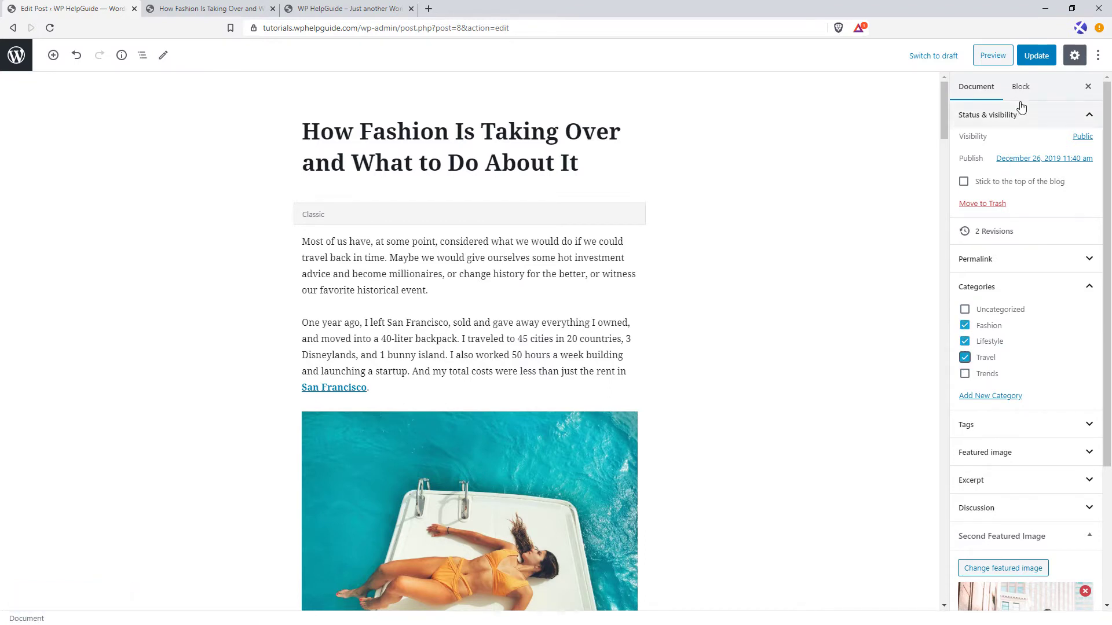
{"action": "left_click", "coordinate": [1036, 57]}
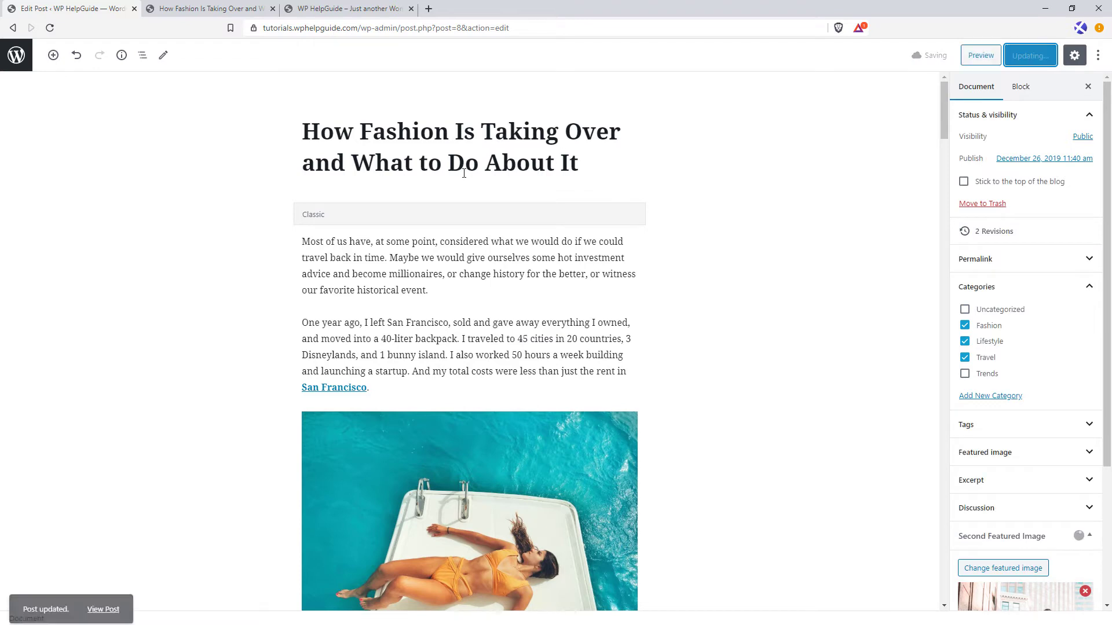
{"action": "left_click", "coordinate": [192, 7]}
{"action": "left_click", "coordinate": [50, 27]}
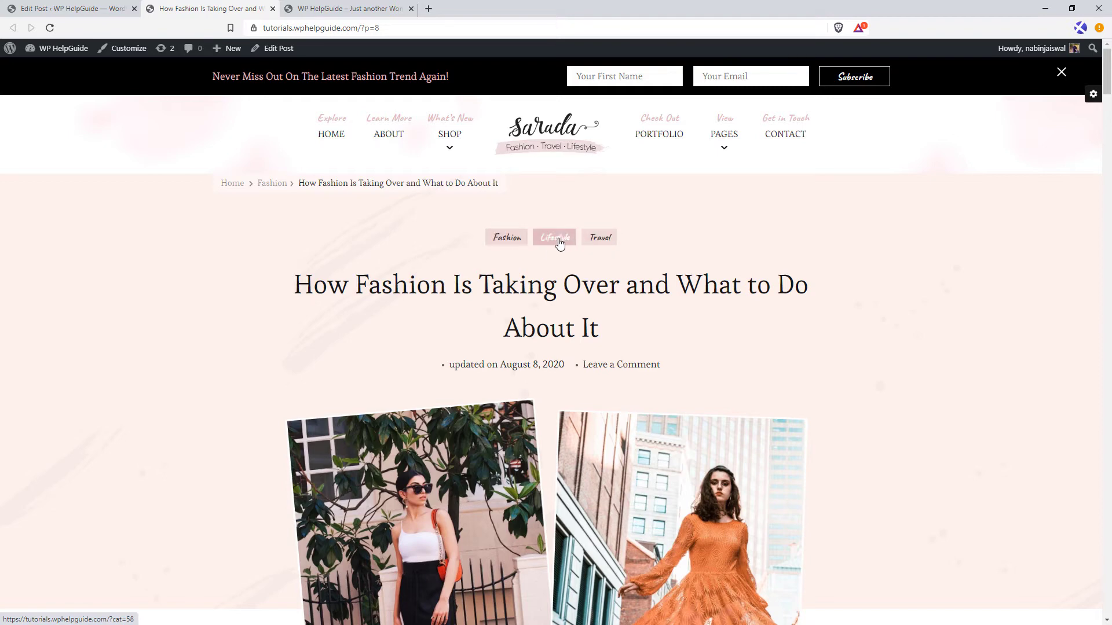
{"action": "left_click", "coordinate": [87, 8]}
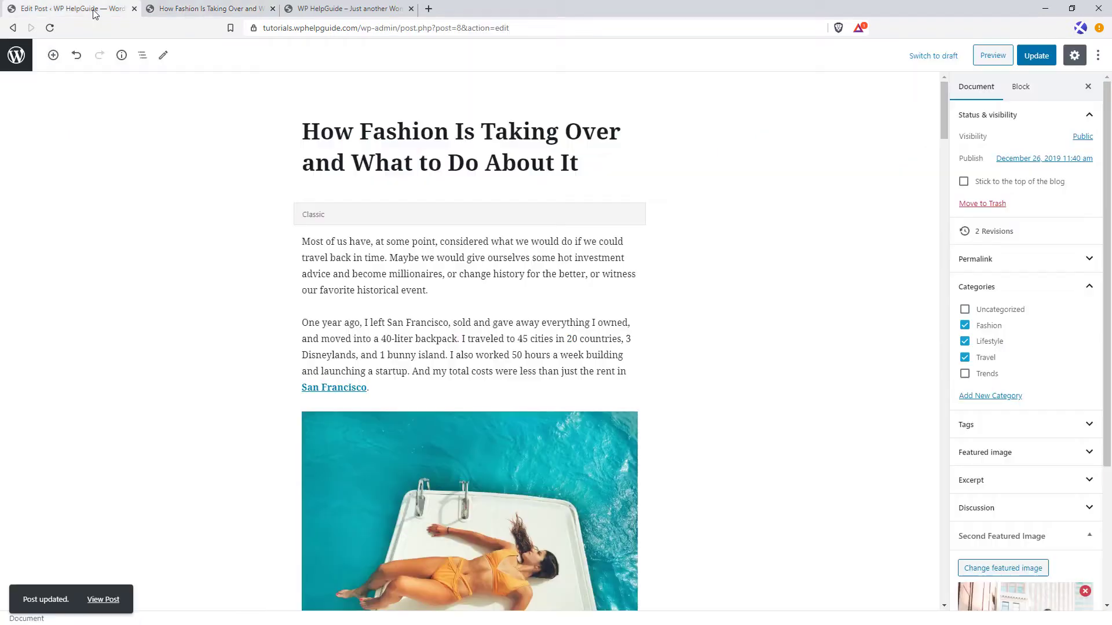
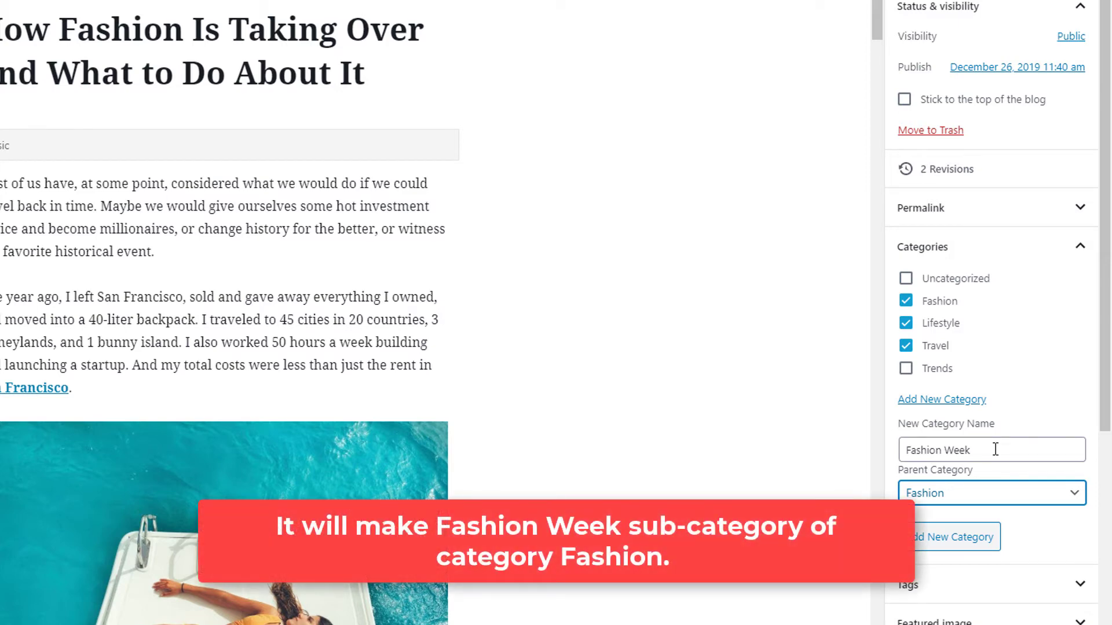
{"action": "left_click", "coordinate": [994, 450]}
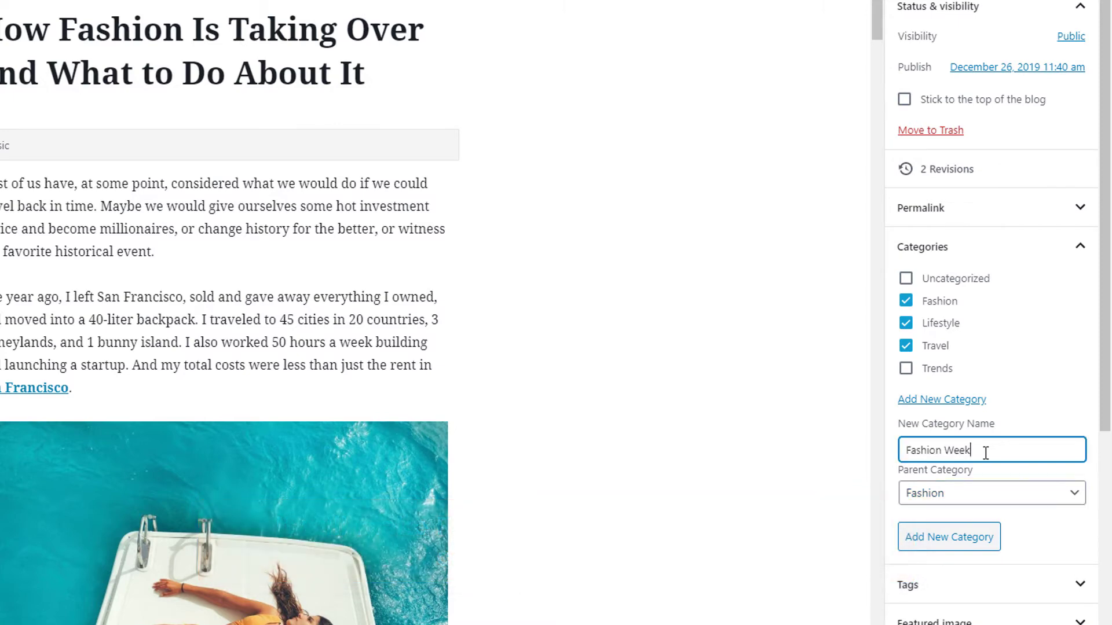
{"action": "left_click", "coordinate": [996, 493]}
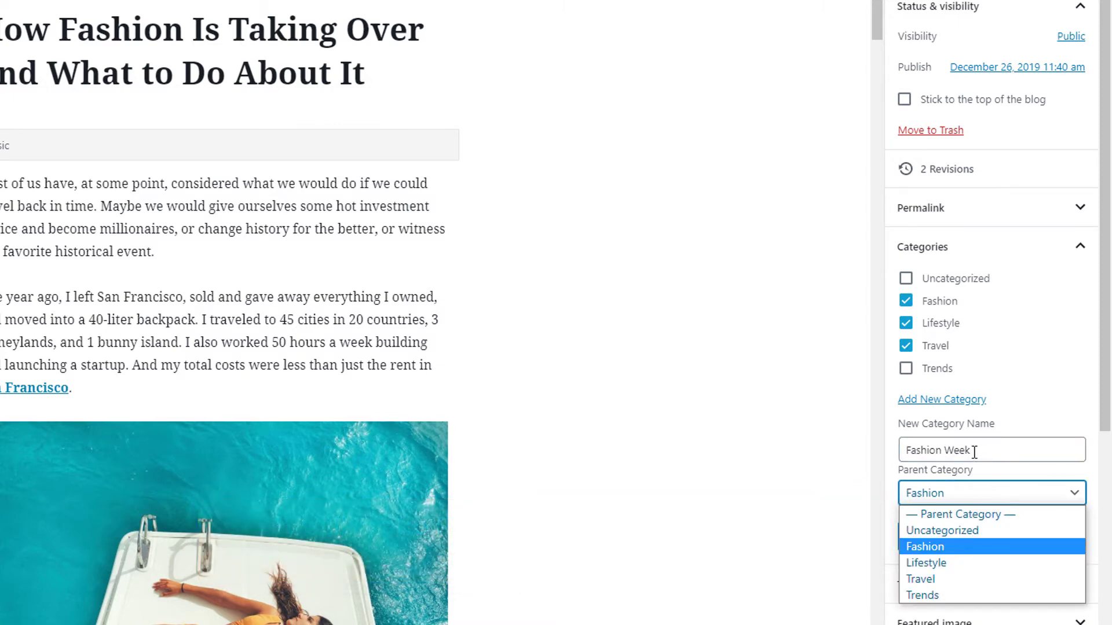
{"action": "left_click", "coordinate": [964, 516]}
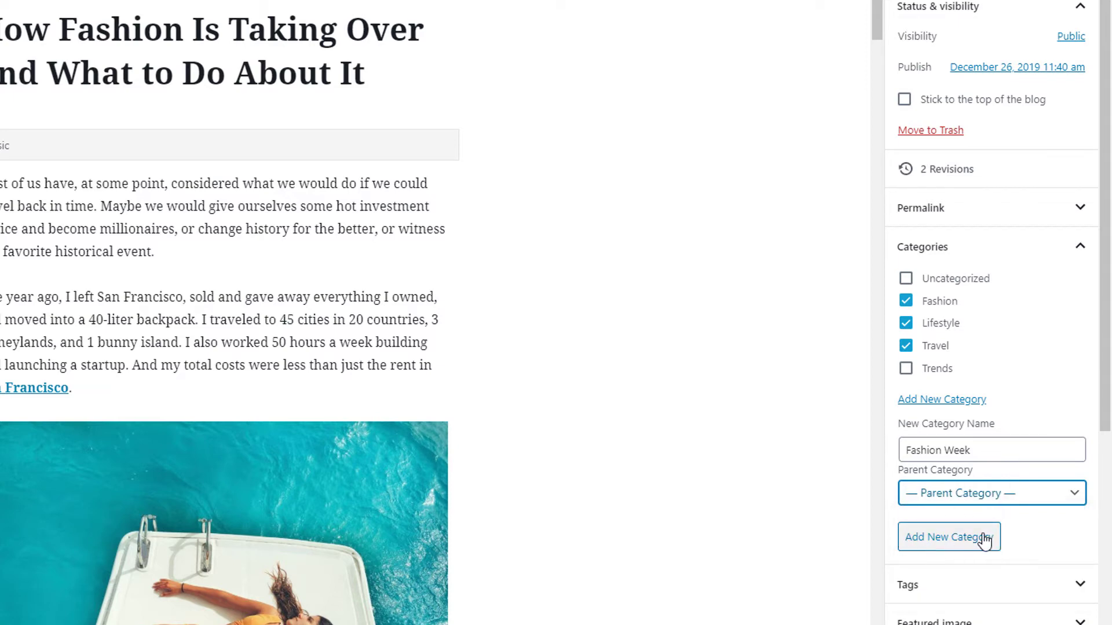
{"action": "left_click", "coordinate": [992, 495]}
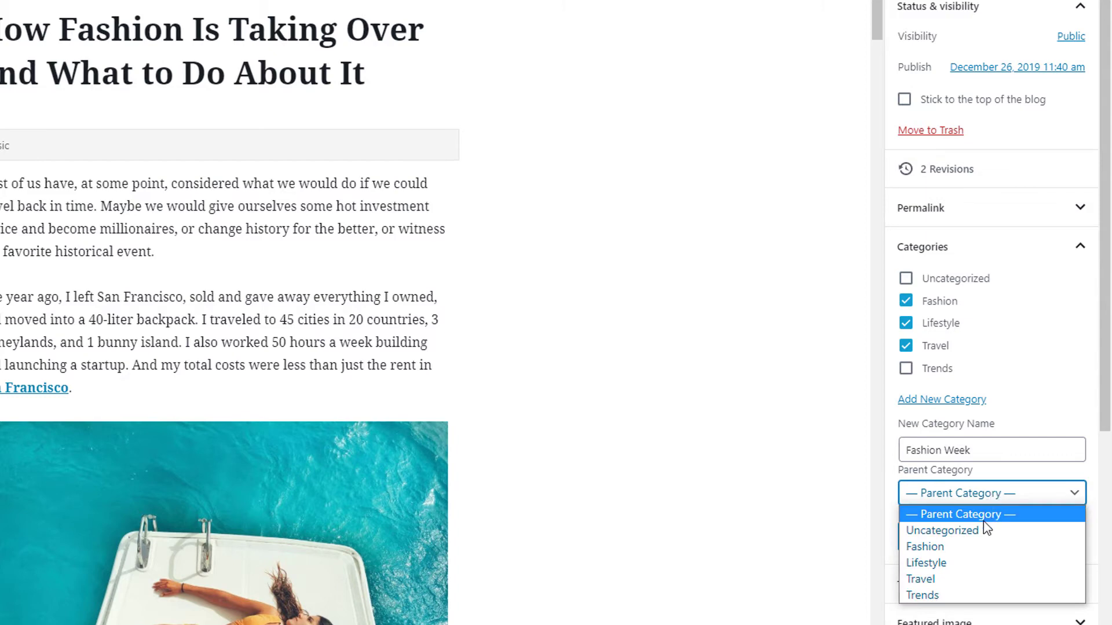
{"action": "left_click", "coordinate": [962, 546]}
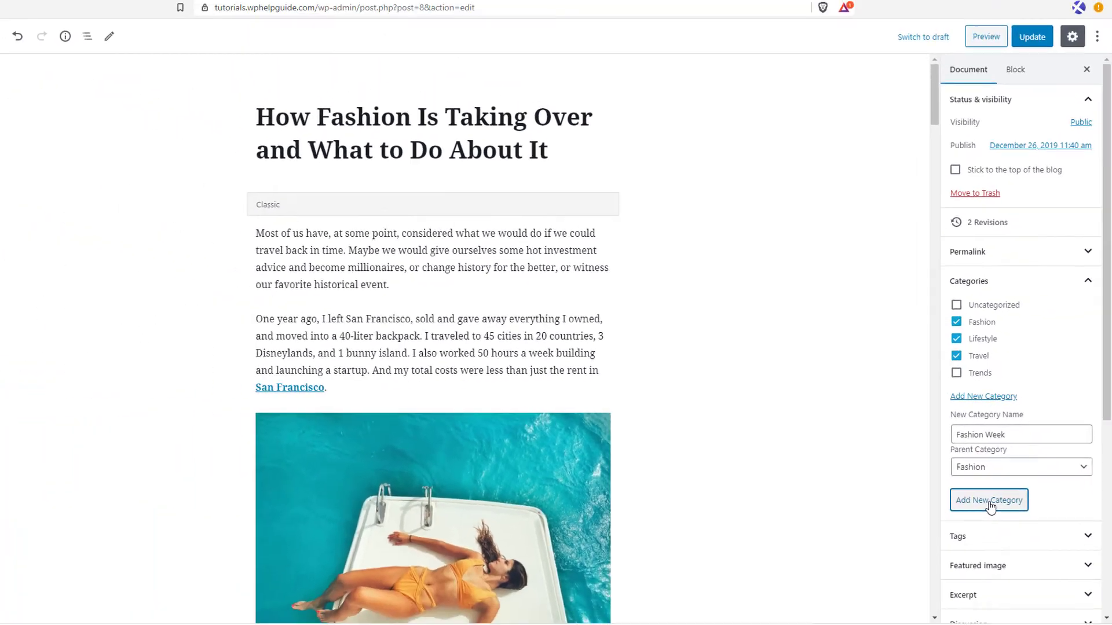
Step: Create Fashion Week as a subcategory of Fashion from the post editor, update the post and check the reloaded live page
{"action": "left_click", "coordinate": [990, 506]}
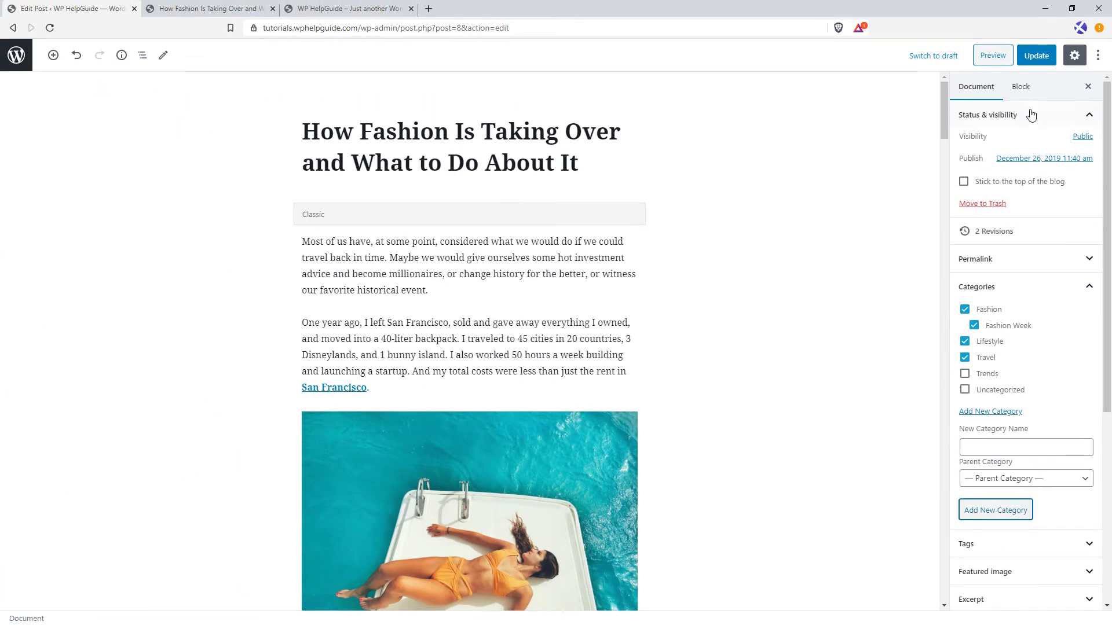
{"action": "left_click", "coordinate": [1039, 58]}
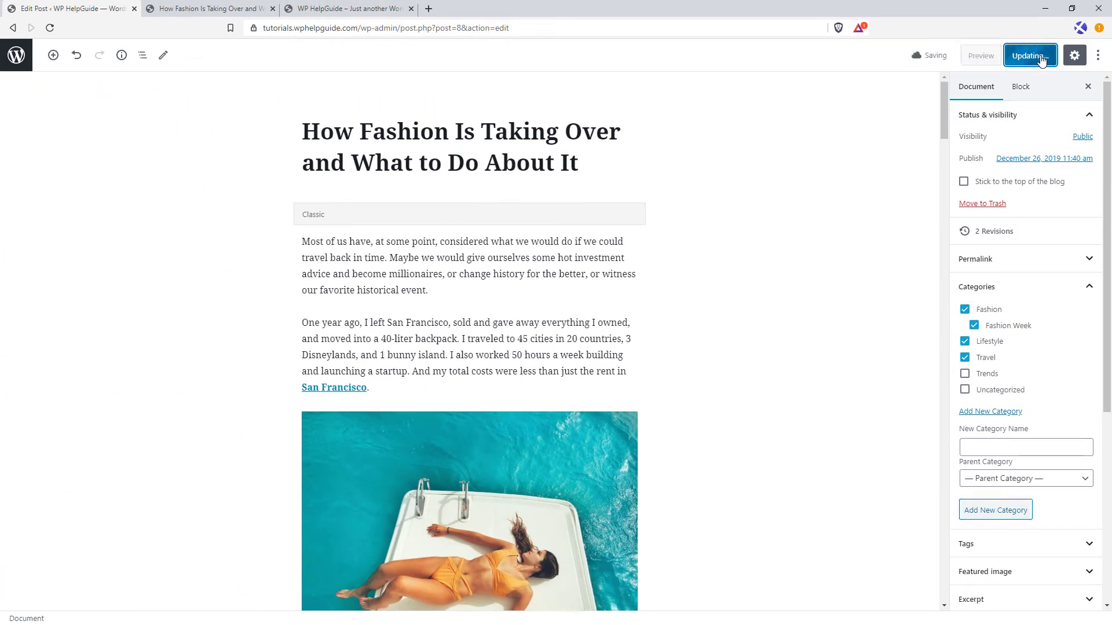
{"action": "left_click", "coordinate": [204, 8]}
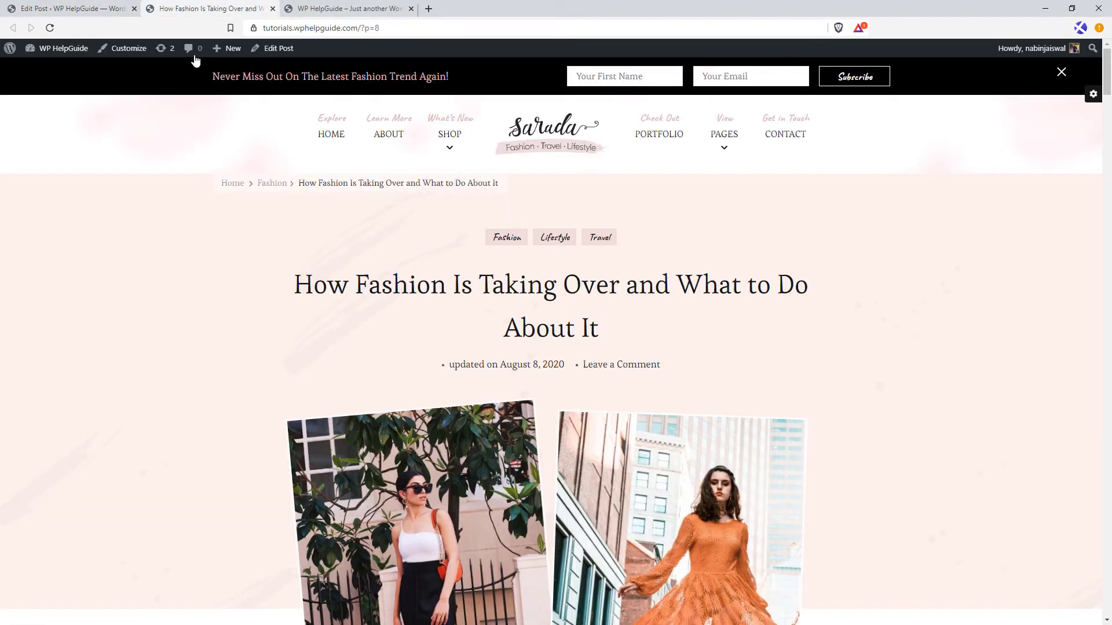
{"action": "left_click", "coordinate": [50, 28]}
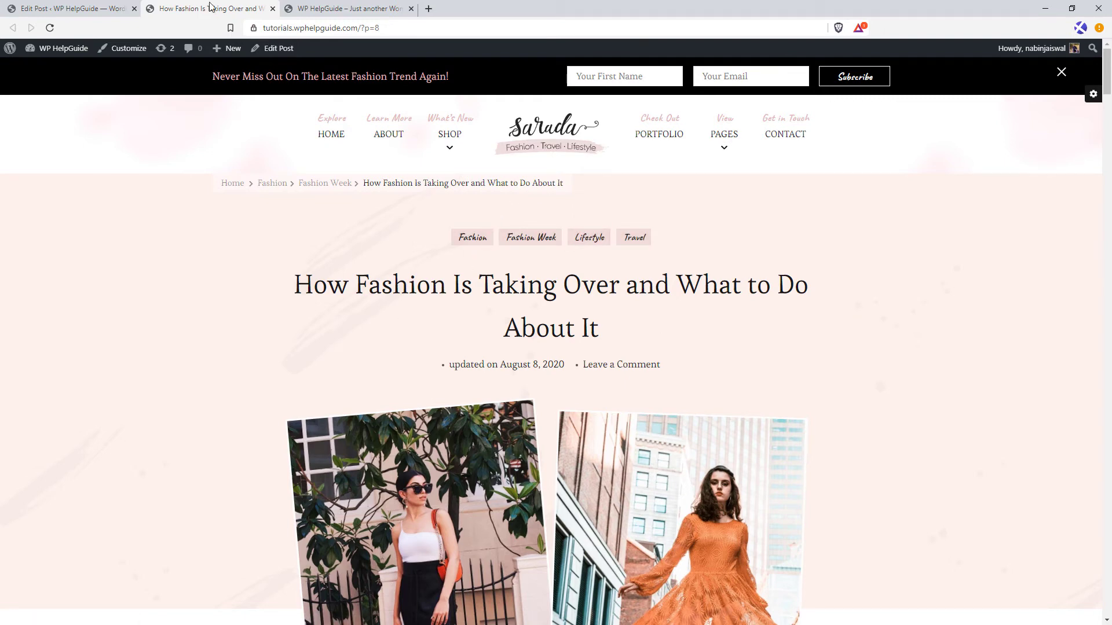
{"action": "left_click", "coordinate": [29, 8]}
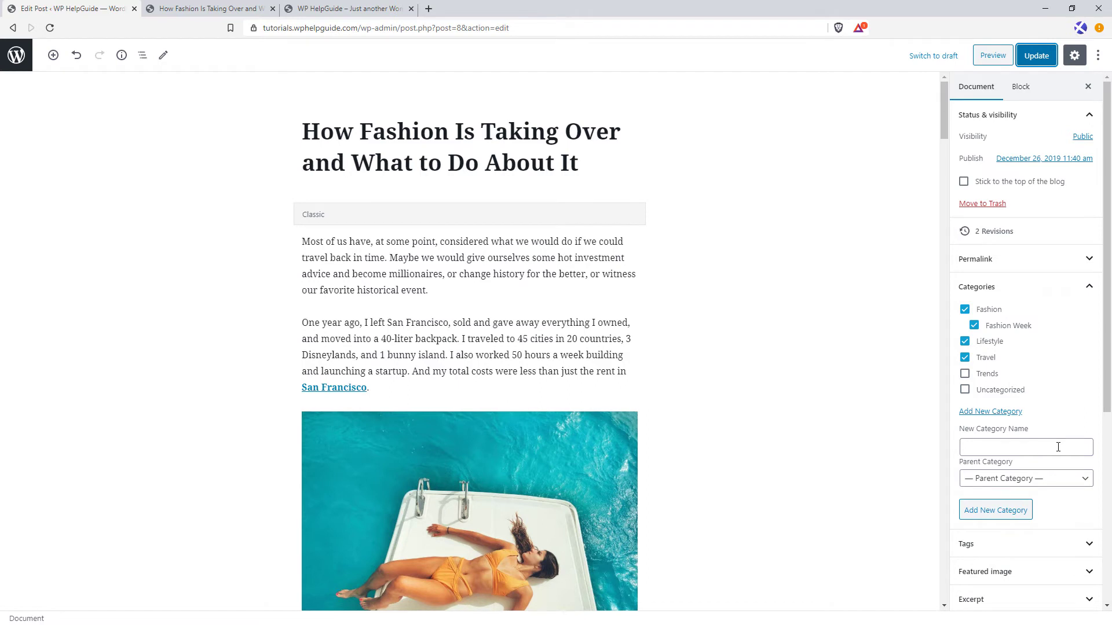
Step: Turn off the editor's fullscreen mode and open the Fashion Week category for editing in a separate browser tab
{"action": "left_click", "coordinate": [1098, 55]}
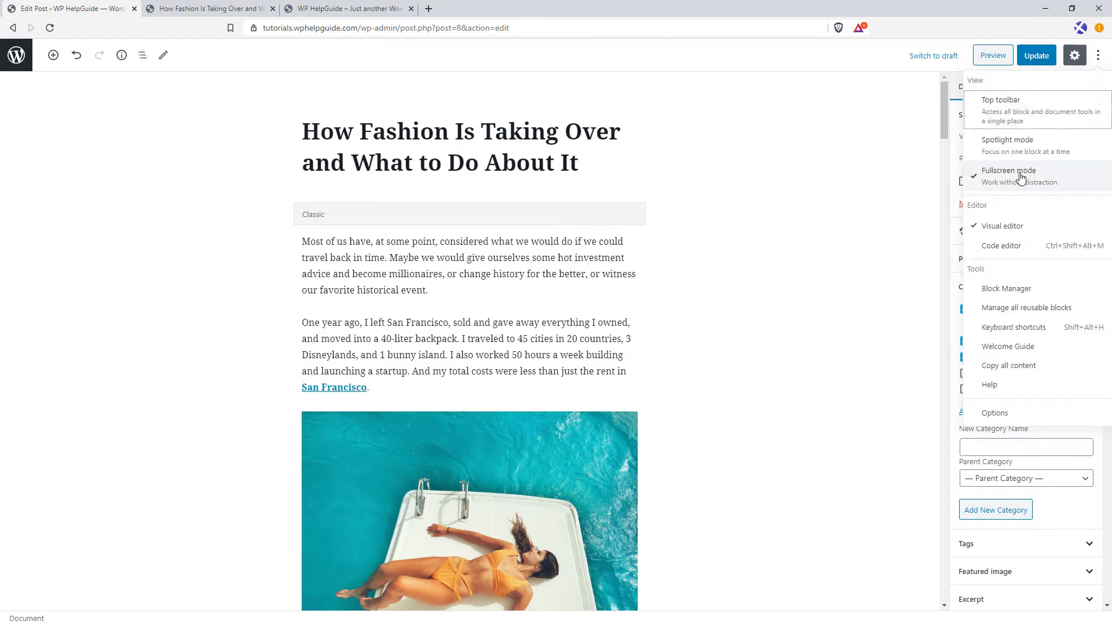
{"action": "left_click", "coordinate": [1031, 177]}
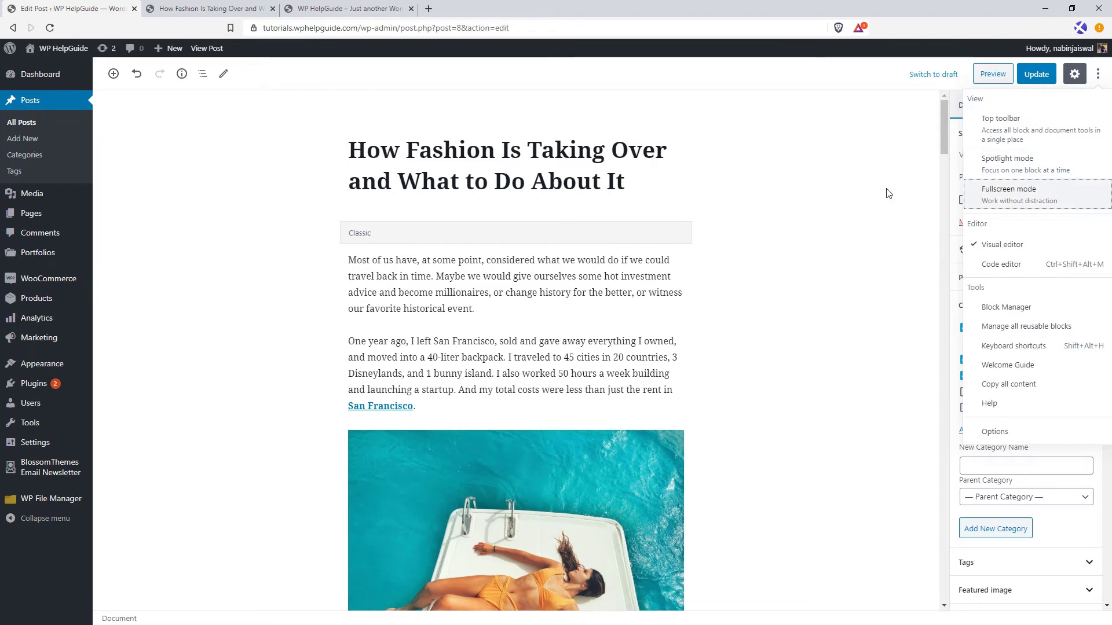
{"action": "left_click", "coordinate": [30, 157]}
{"action": "middle_click", "coordinate": [30, 156]}
{"action": "left_click", "coordinate": [191, 8]}
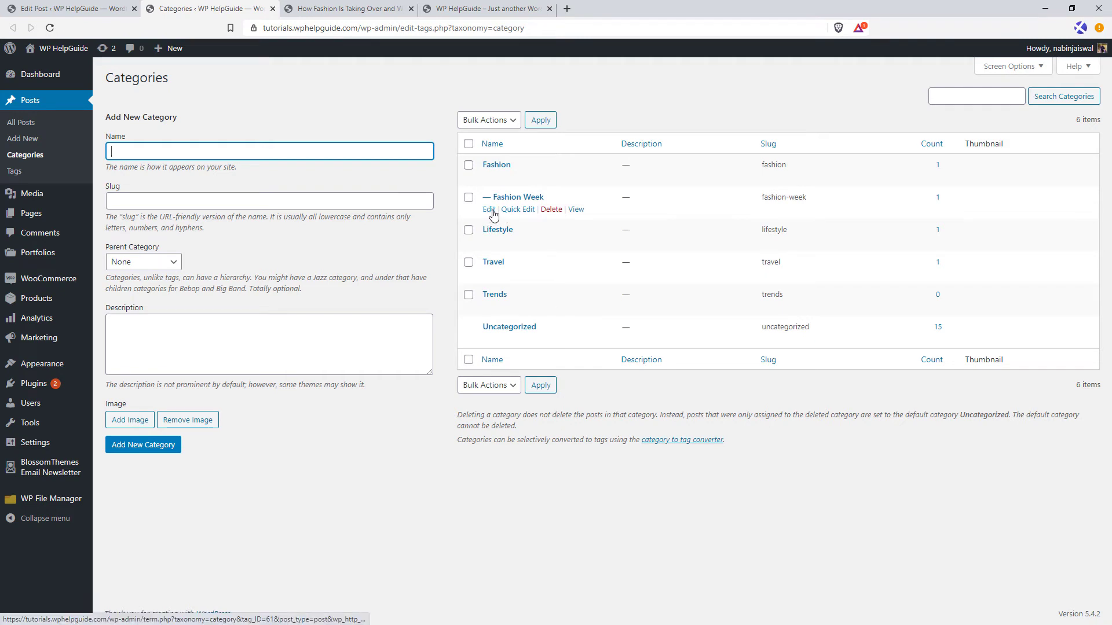
{"action": "left_click", "coordinate": [490, 210]}
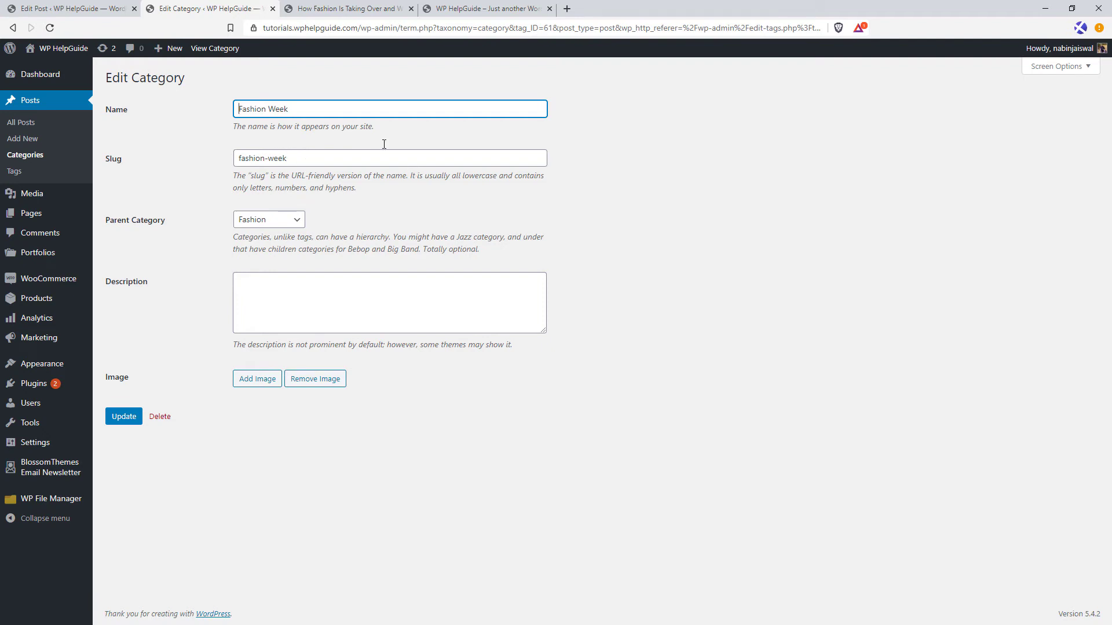
Step: From the list of all posts, quick-edit "How To Master Beach Fashion In 6 Simple Steps" to add the Travel and Trends categories
{"action": "left_click", "coordinate": [26, 125]}
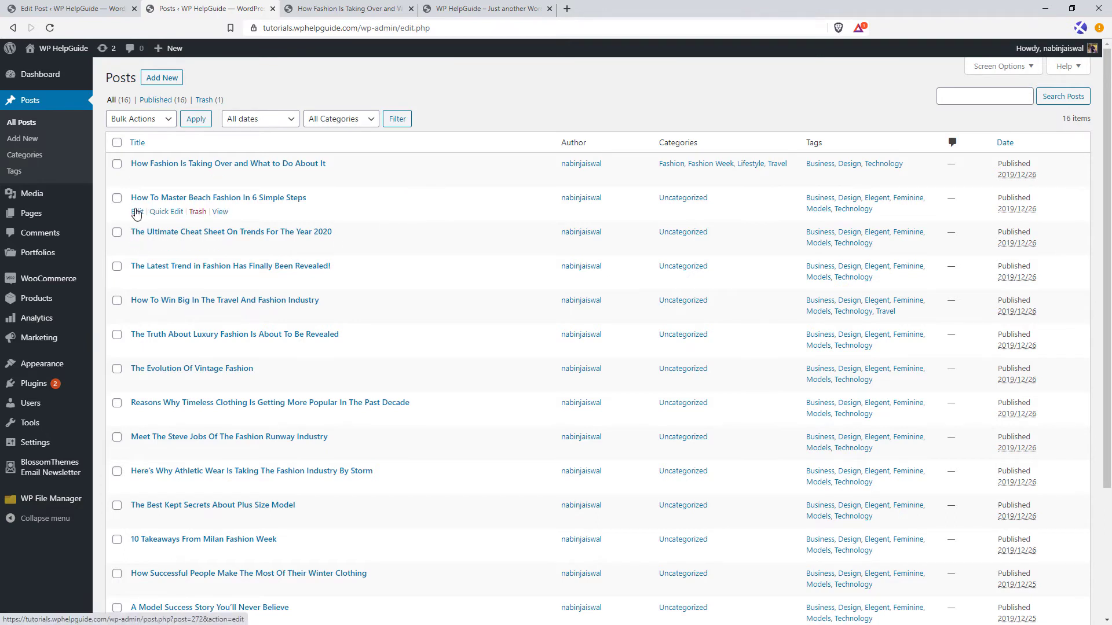
{"action": "left_click", "coordinate": [167, 212]}
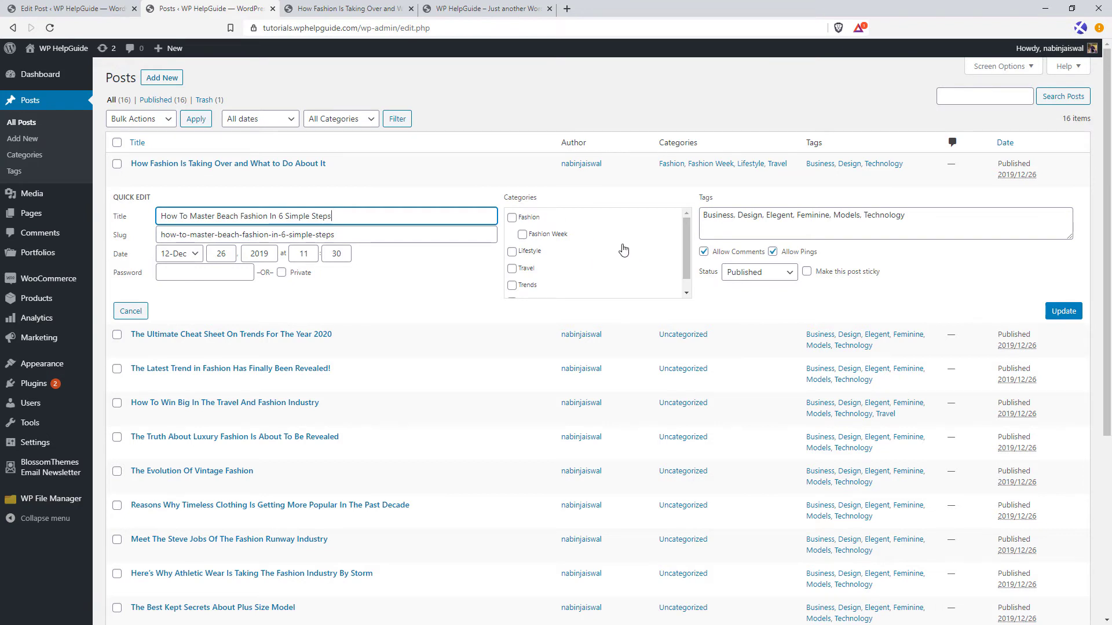
{"action": "left_click", "coordinate": [512, 268]}
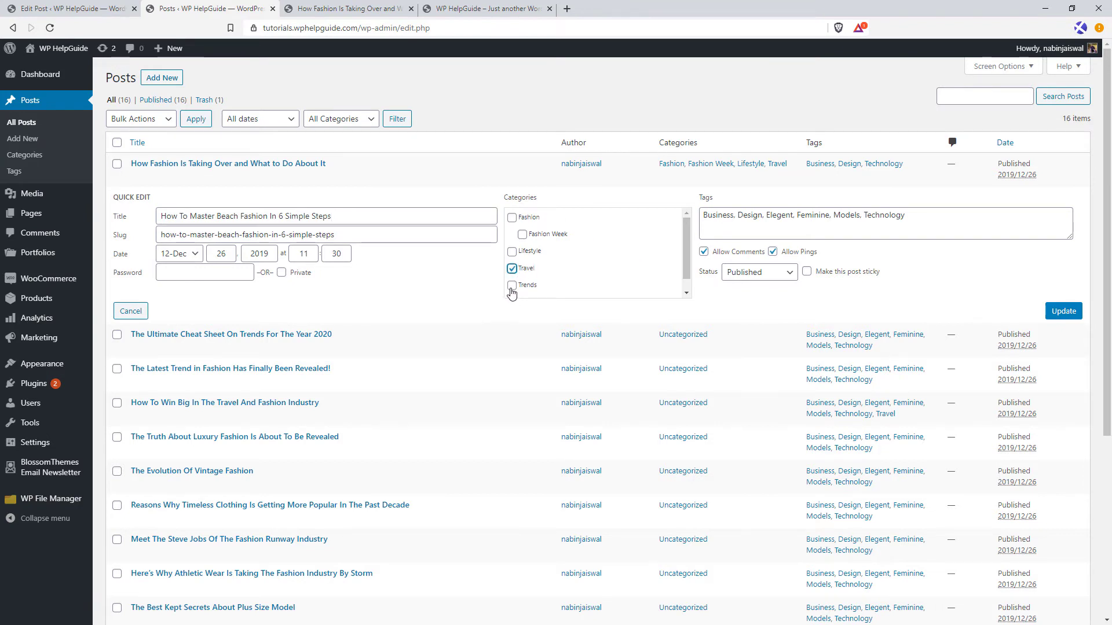
{"action": "left_click", "coordinate": [512, 286]}
{"action": "left_click", "coordinate": [1063, 313]}
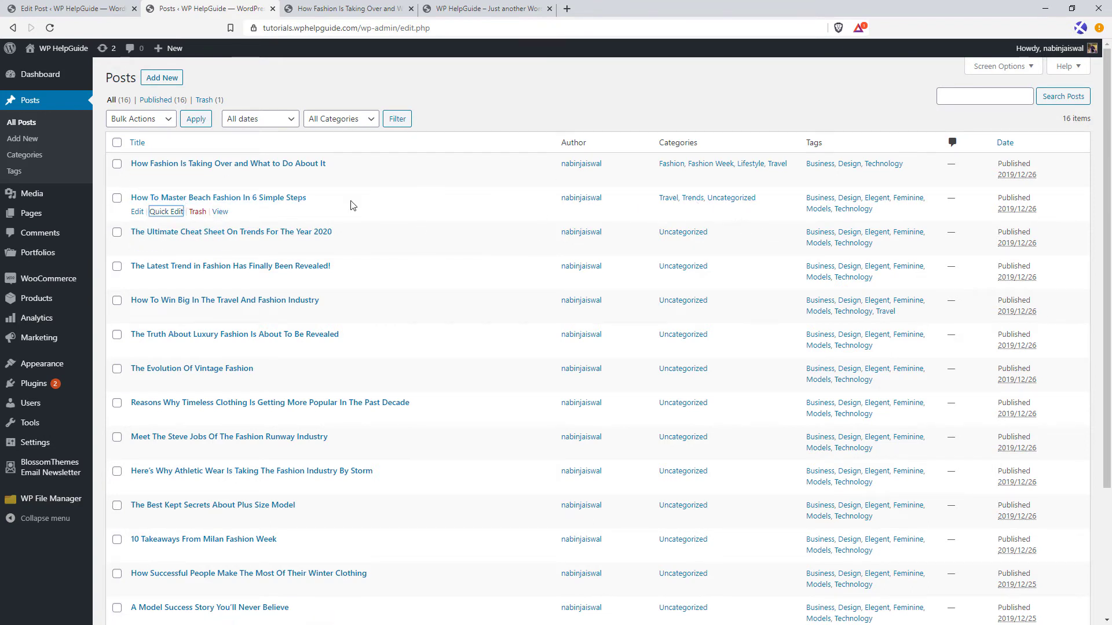
Step: Remove the Uncategorized category from "How To Master Beach Fashion In 6 Simple Steps" with Quick Edit and update it
{"action": "left_click", "coordinate": [166, 212]}
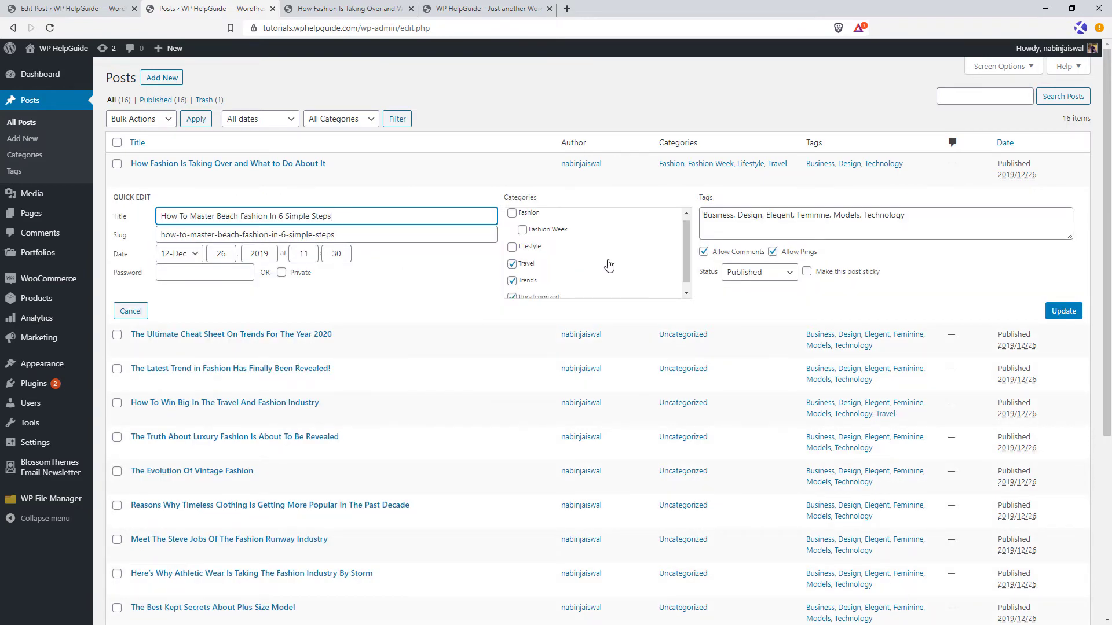
{"action": "scroll", "coordinate": [609, 265], "scroll_direction": "down", "scroll_amount": 1}
{"action": "left_click", "coordinate": [512, 289]}
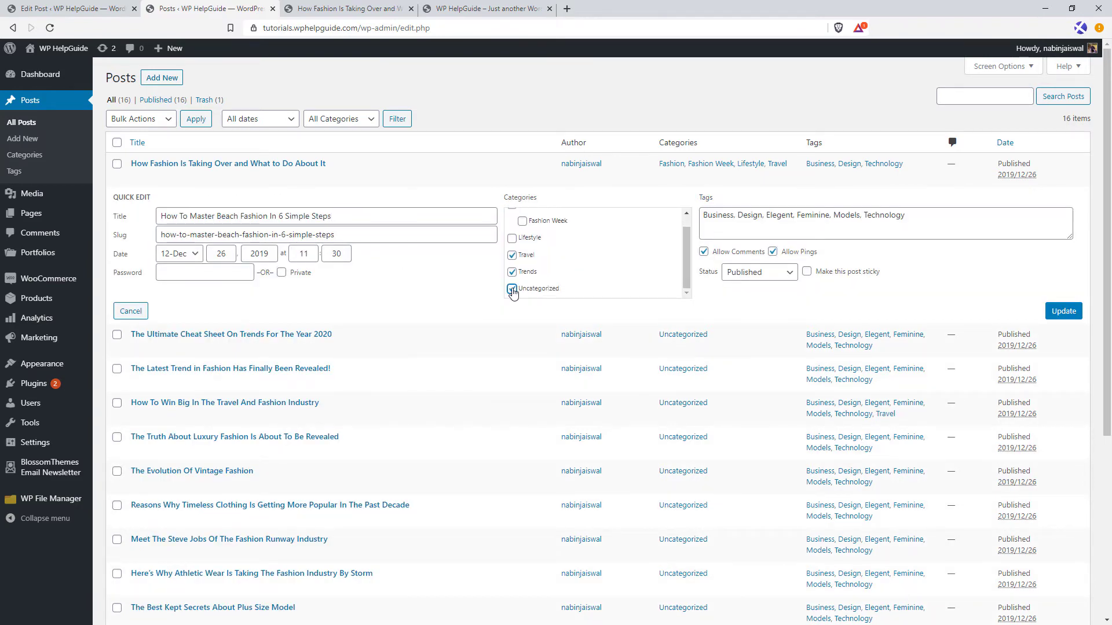
{"action": "left_click", "coordinate": [1060, 312]}
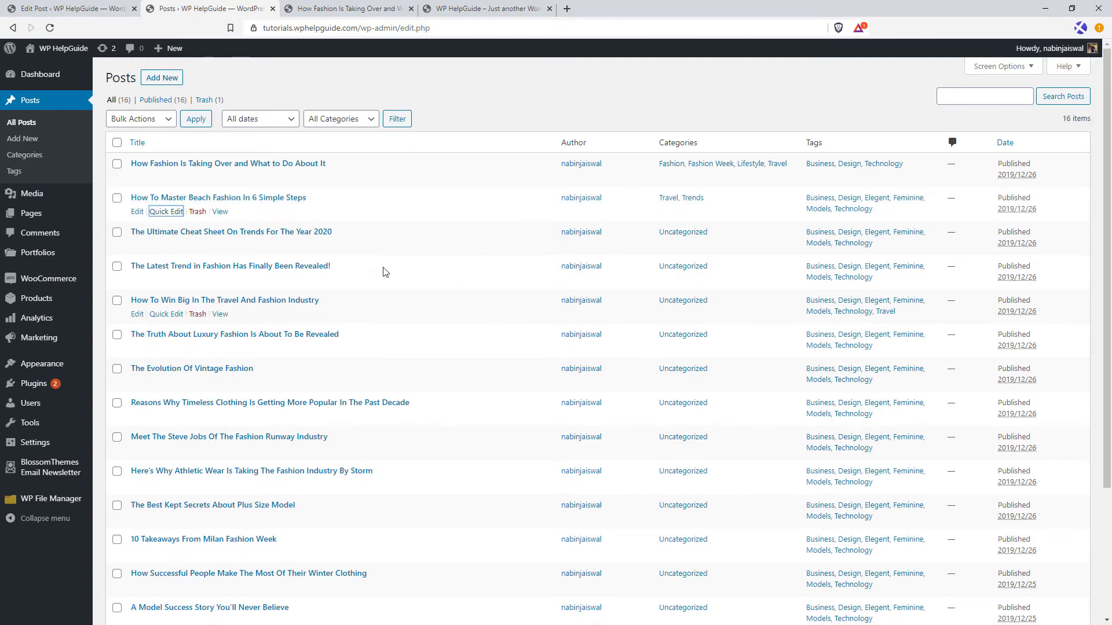
Step: Quick-edit "The Ultimate Cheat Sheet On Trends For The Year 2020" to use Travel and Trends instead of Uncategorized, and update it
{"action": "left_click", "coordinate": [167, 245]}
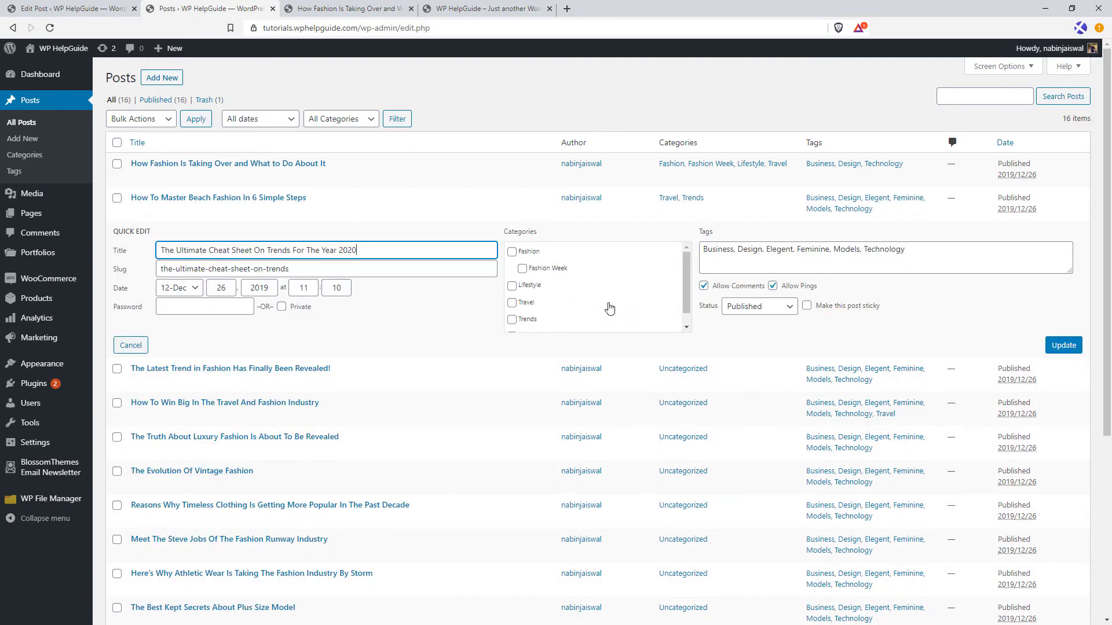
{"action": "left_click", "coordinate": [512, 302]}
{"action": "left_click", "coordinate": [512, 319]}
{"action": "scroll", "coordinate": [513, 318], "scroll_direction": "down", "scroll_amount": 1}
{"action": "left_click", "coordinate": [512, 323]}
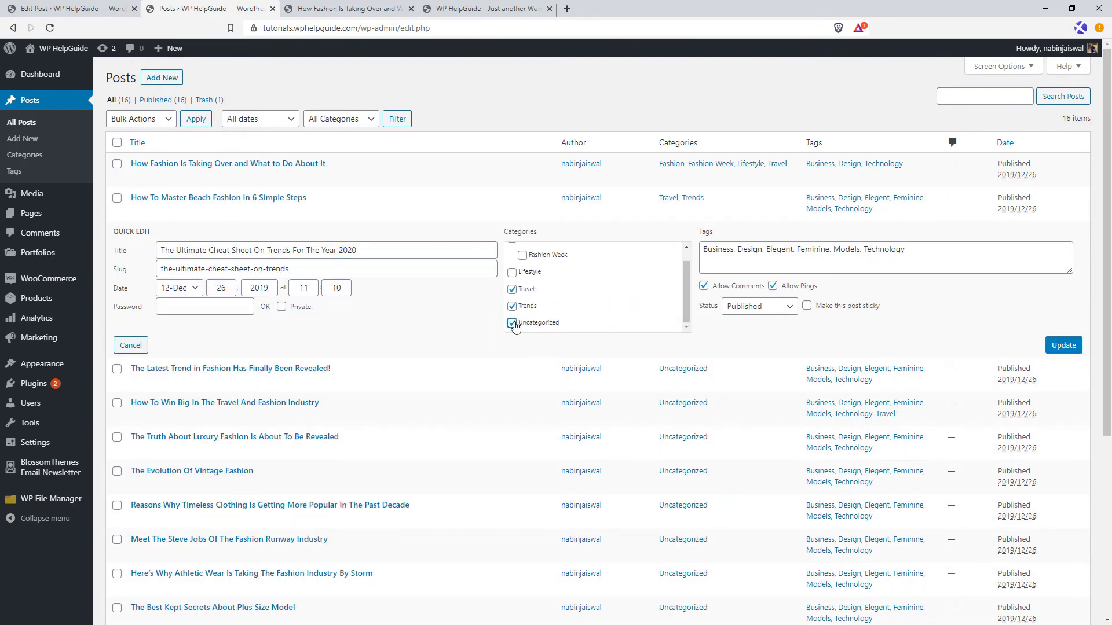
{"action": "left_click", "coordinate": [513, 323]}
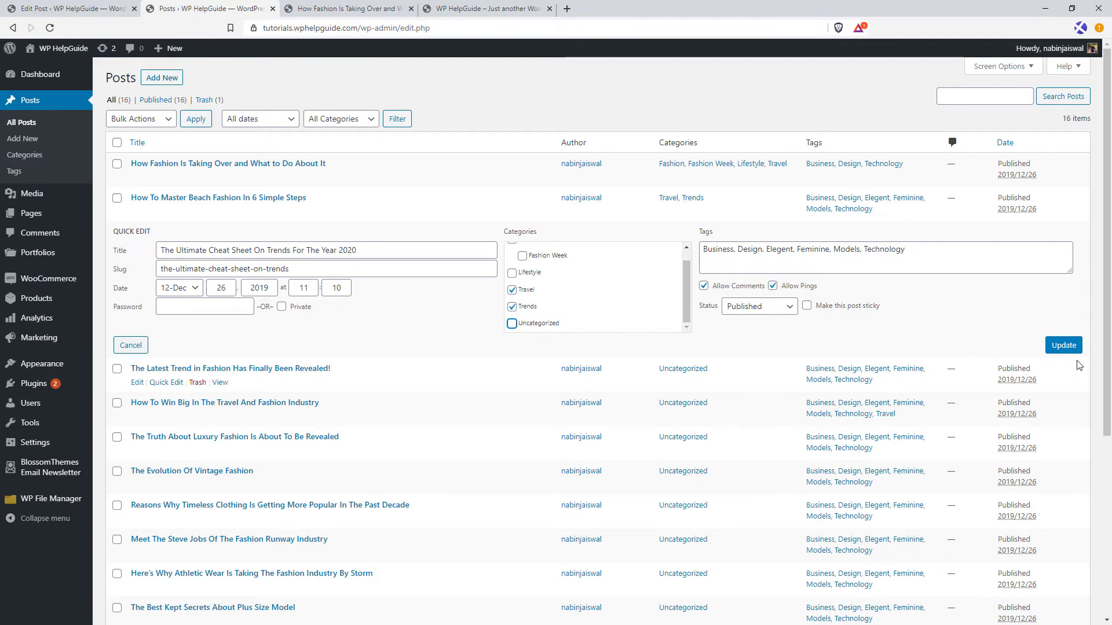
{"action": "left_click", "coordinate": [1062, 350]}
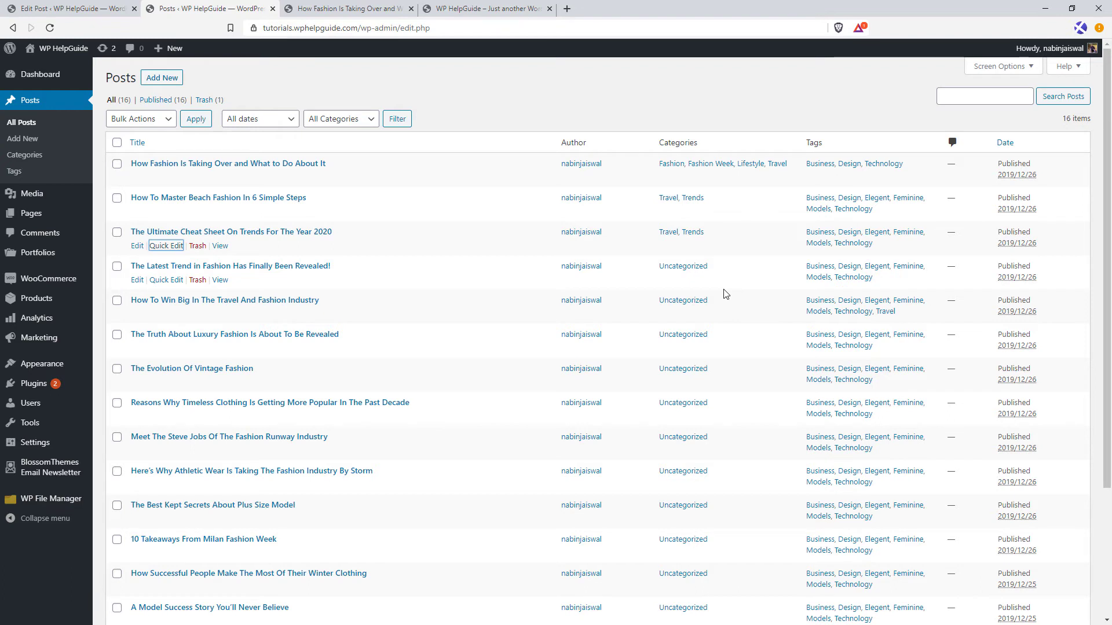
Step: Set the default post category to Fashion in the Writing settings and save the changes
{"action": "mouse_move", "coordinate": [42, 446]}
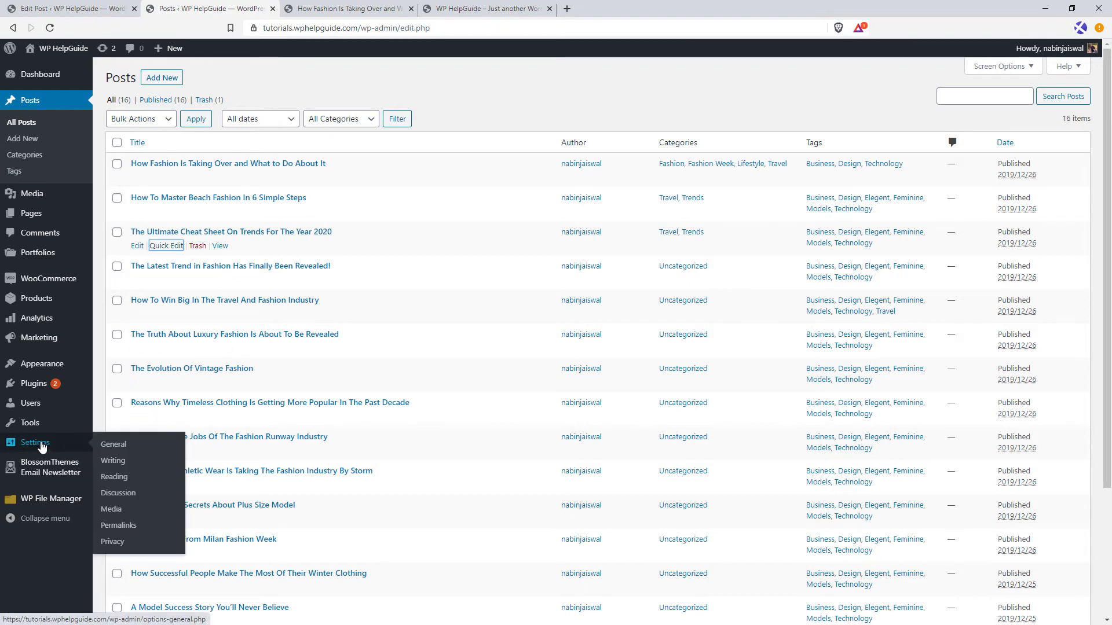
{"action": "left_click", "coordinate": [121, 466]}
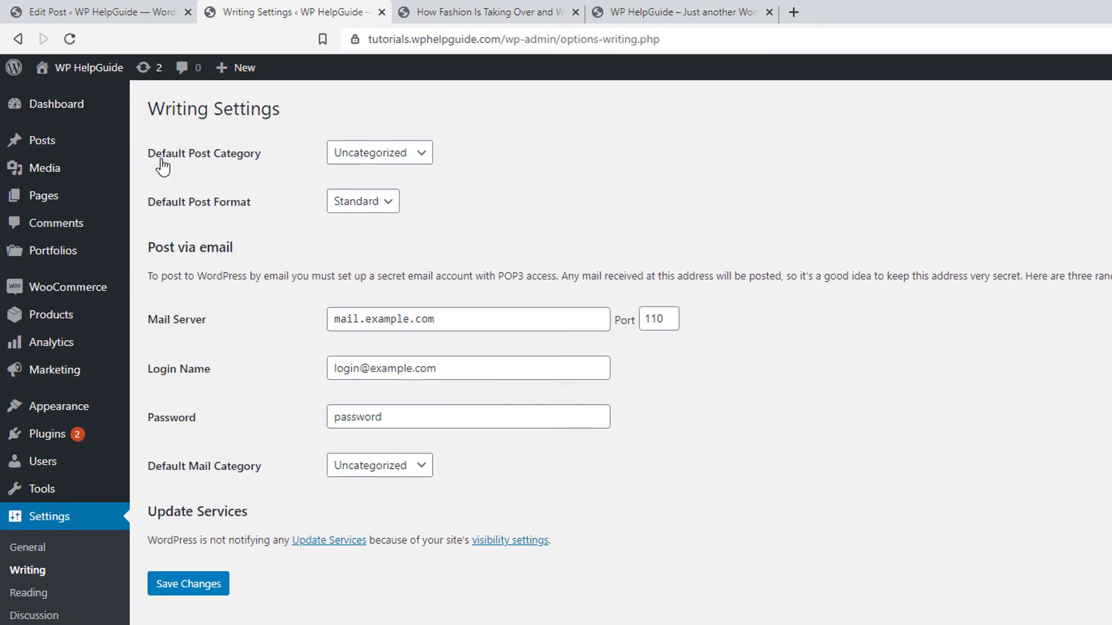
{"action": "left_click", "coordinate": [423, 154]}
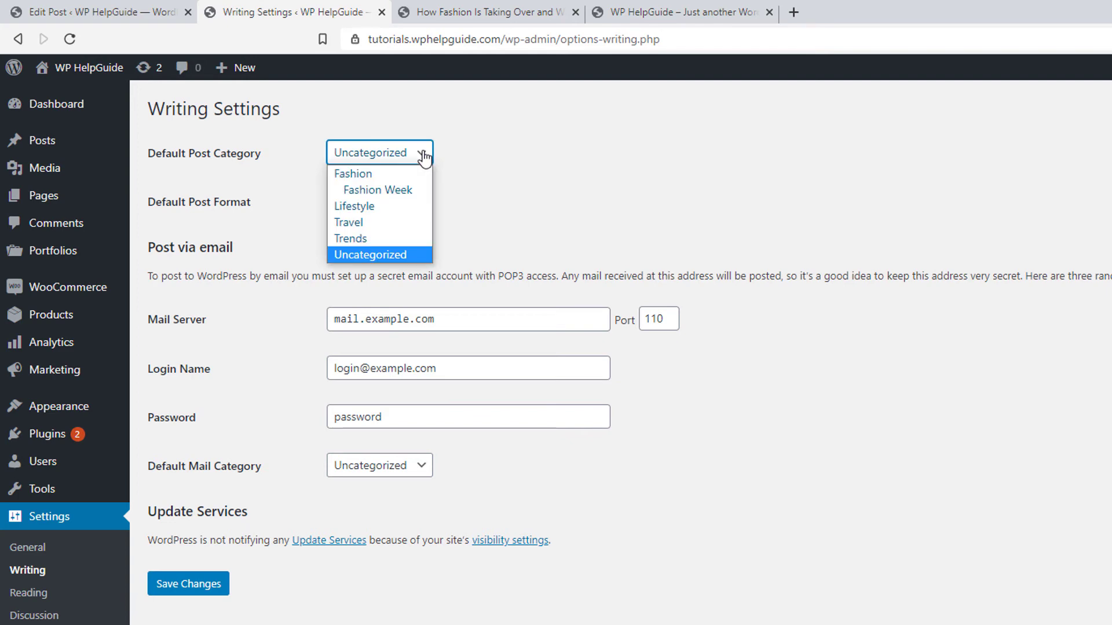
{"action": "left_click", "coordinate": [376, 174]}
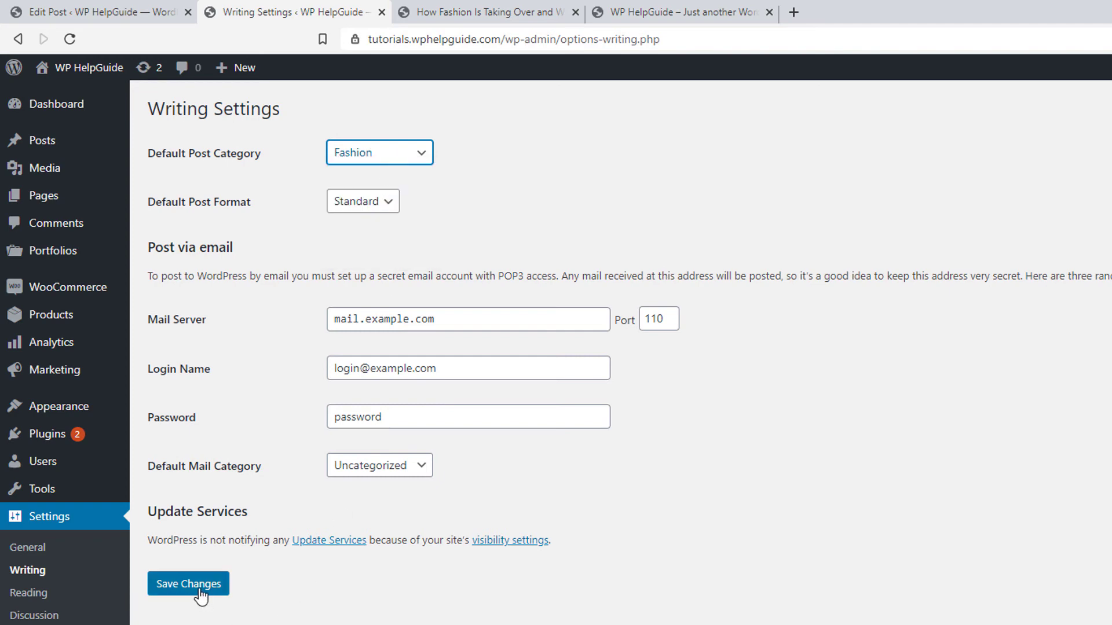
{"action": "left_click", "coordinate": [197, 587]}
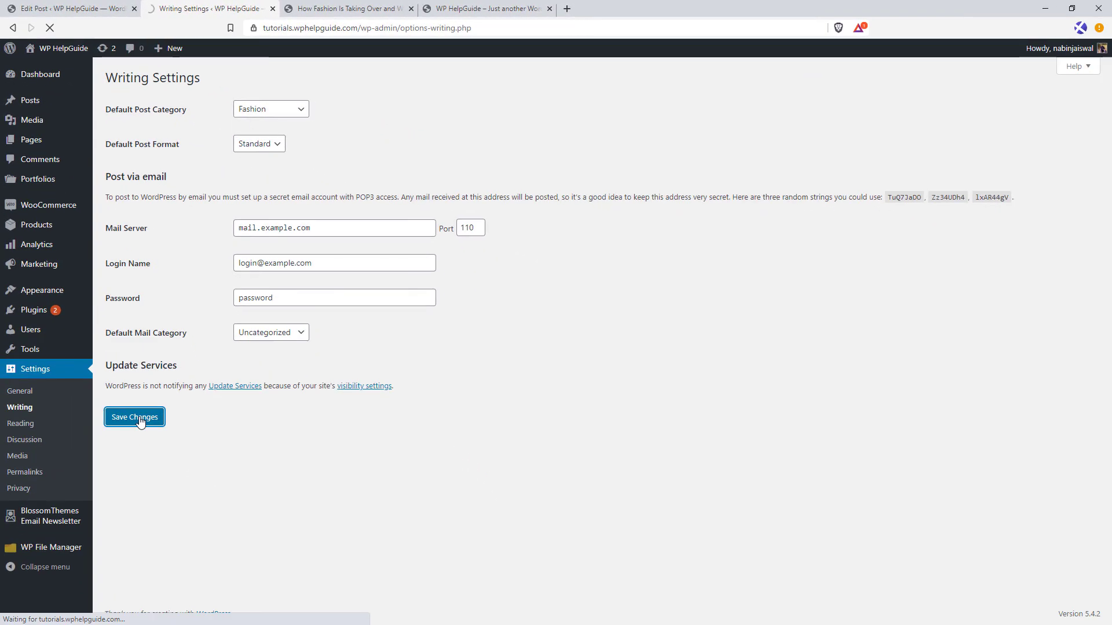
Step: Create a new post titled "Just a random title goes here" and paste the copied placeholder text as its body
{"action": "mouse_move", "coordinate": [85, 110]}
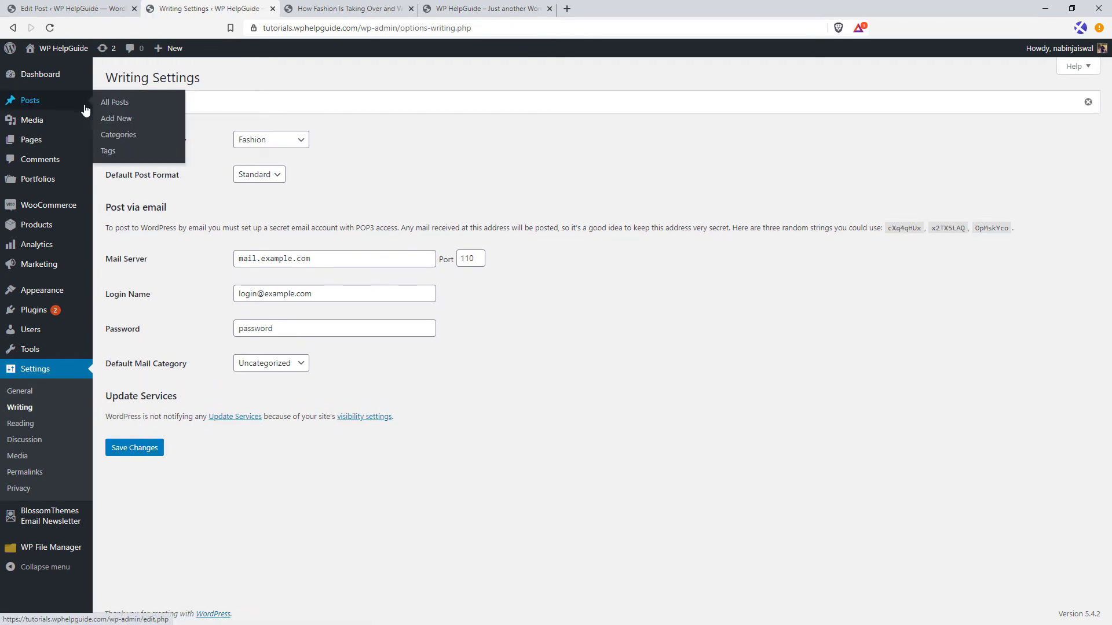
{"action": "left_click", "coordinate": [121, 109]}
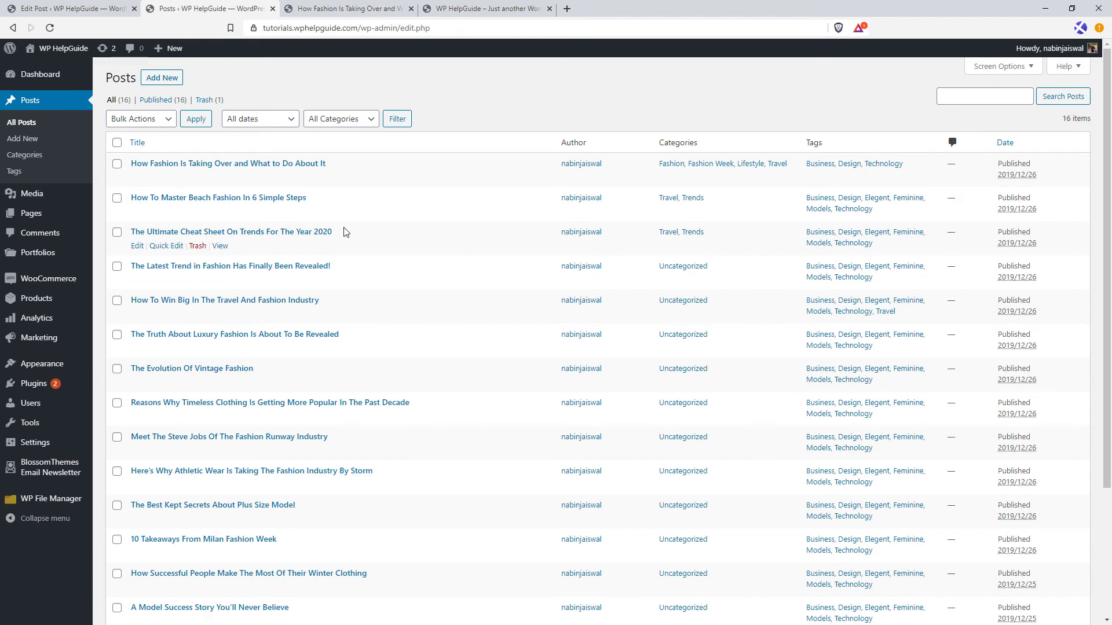
{"action": "left_click", "coordinate": [162, 79]}
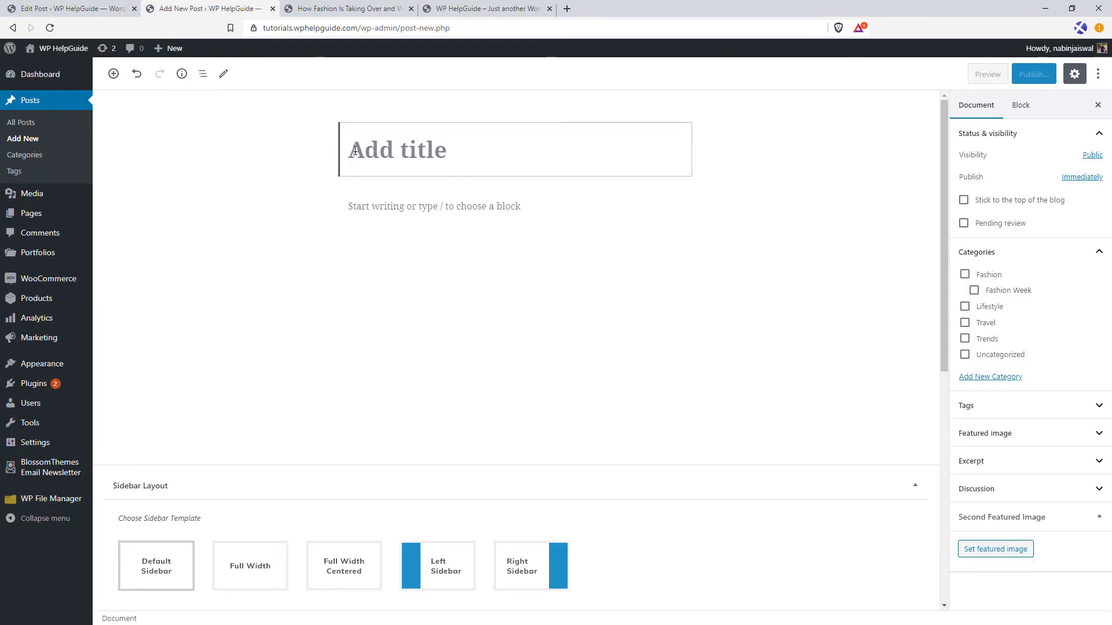
{"action": "type", "text": "Just a ran"}
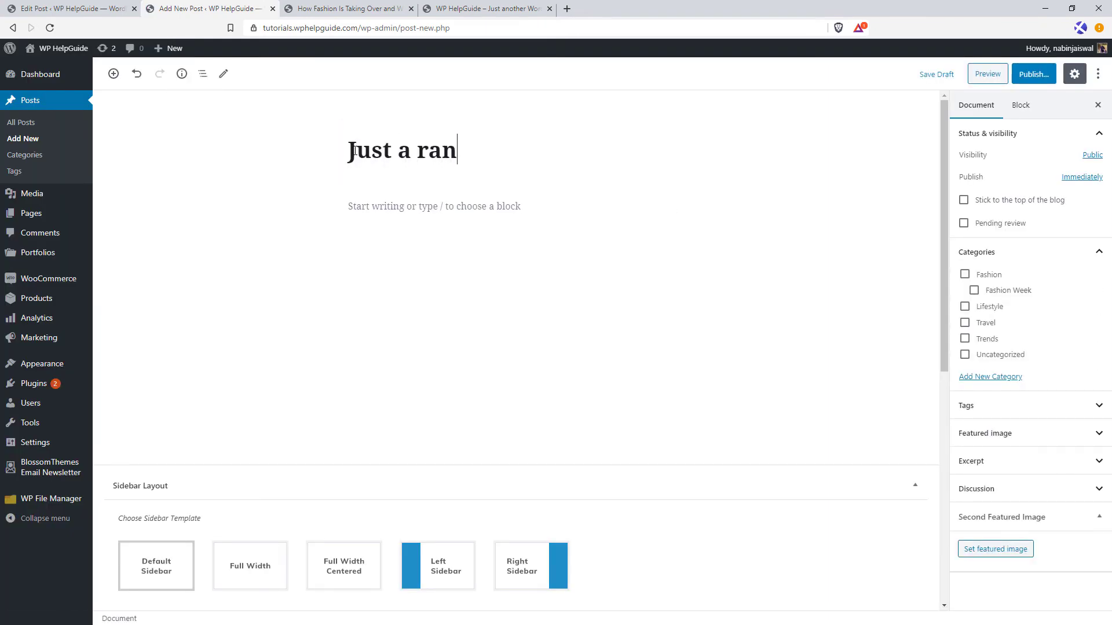
{"action": "type", "text": "dom title g"}
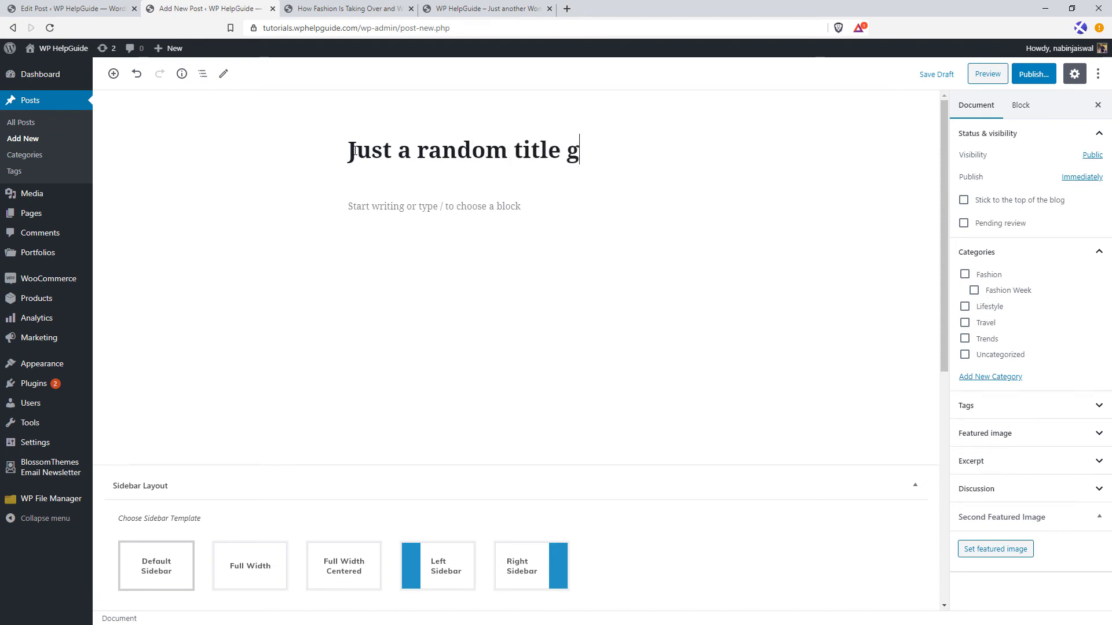
{"action": "type", "text": "oes here"}
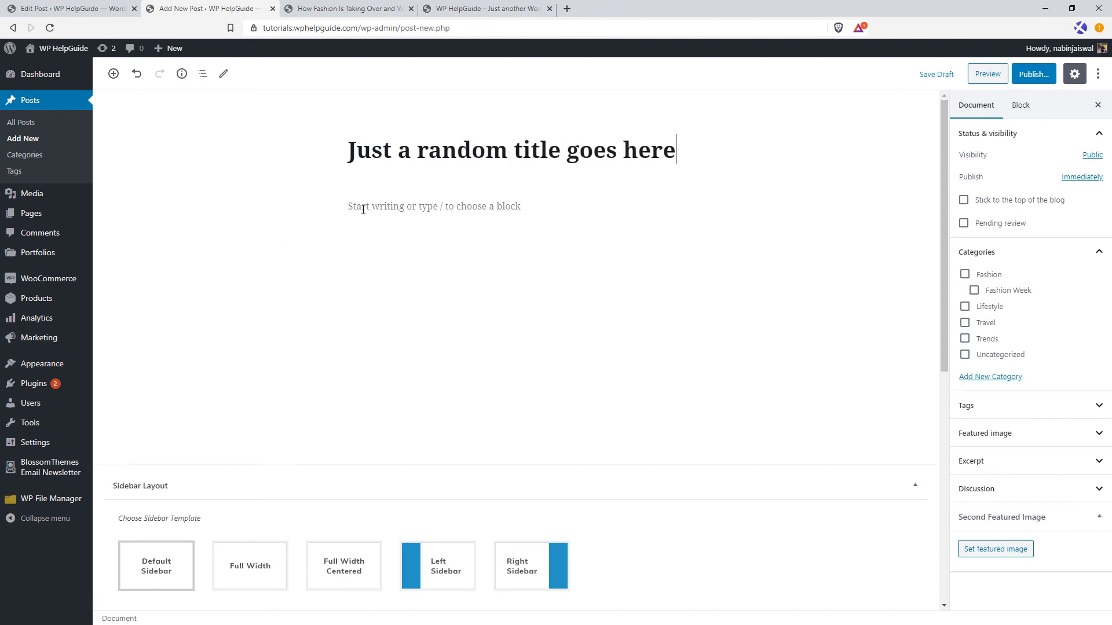
{"action": "left_click", "coordinate": [364, 210]}
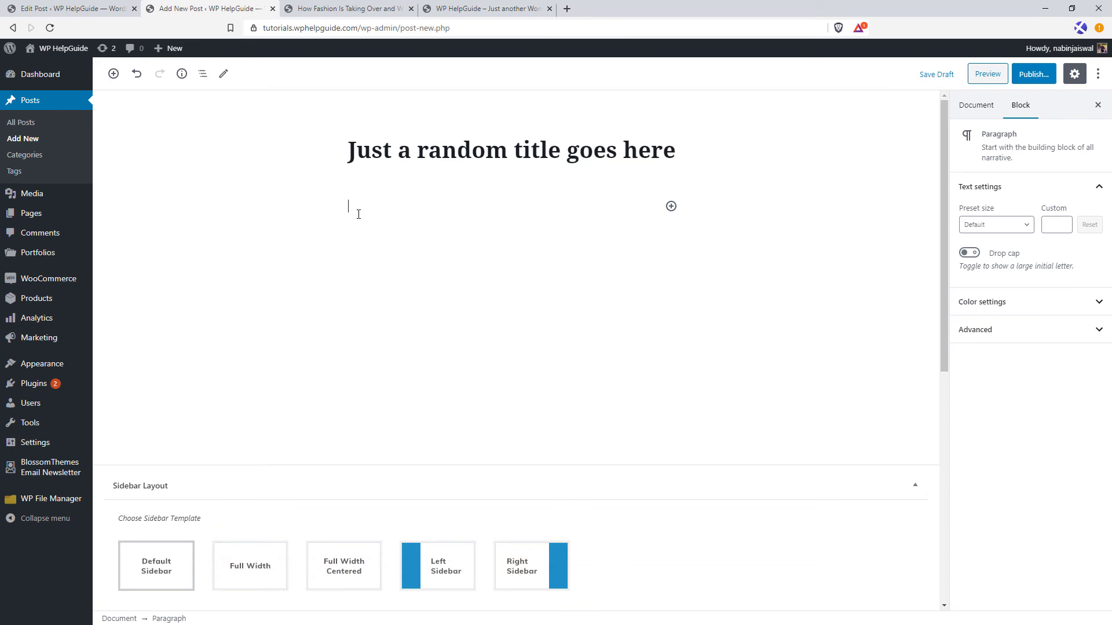
{"action": "key", "text": "ctrl+v"}
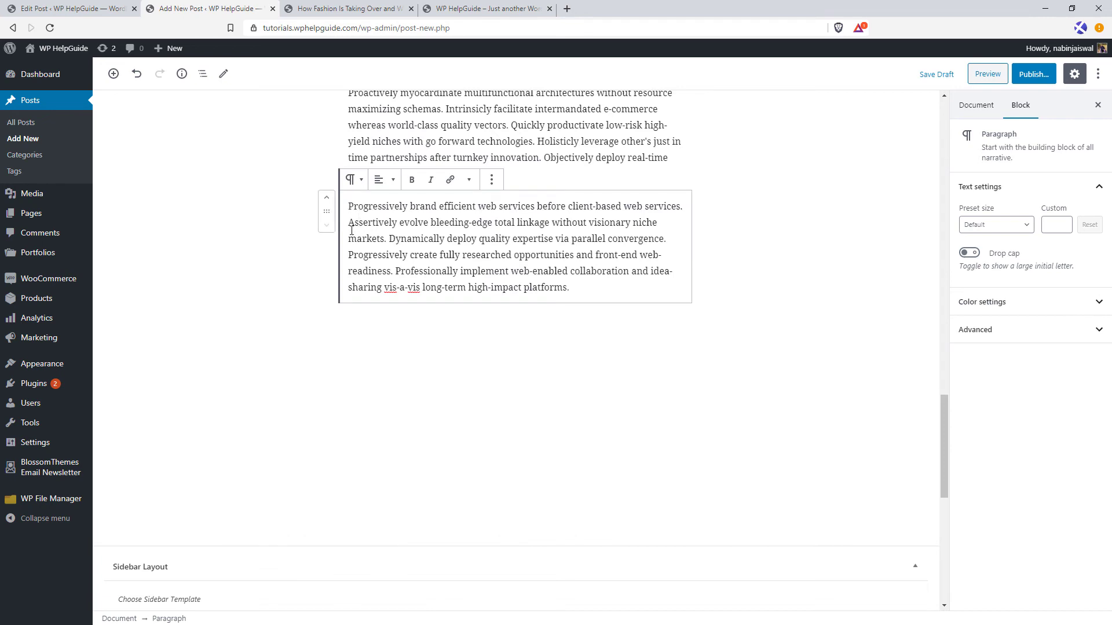
Step: Publish the new post without picking a category and view it on the live site
{"action": "left_click", "coordinate": [1038, 79]}
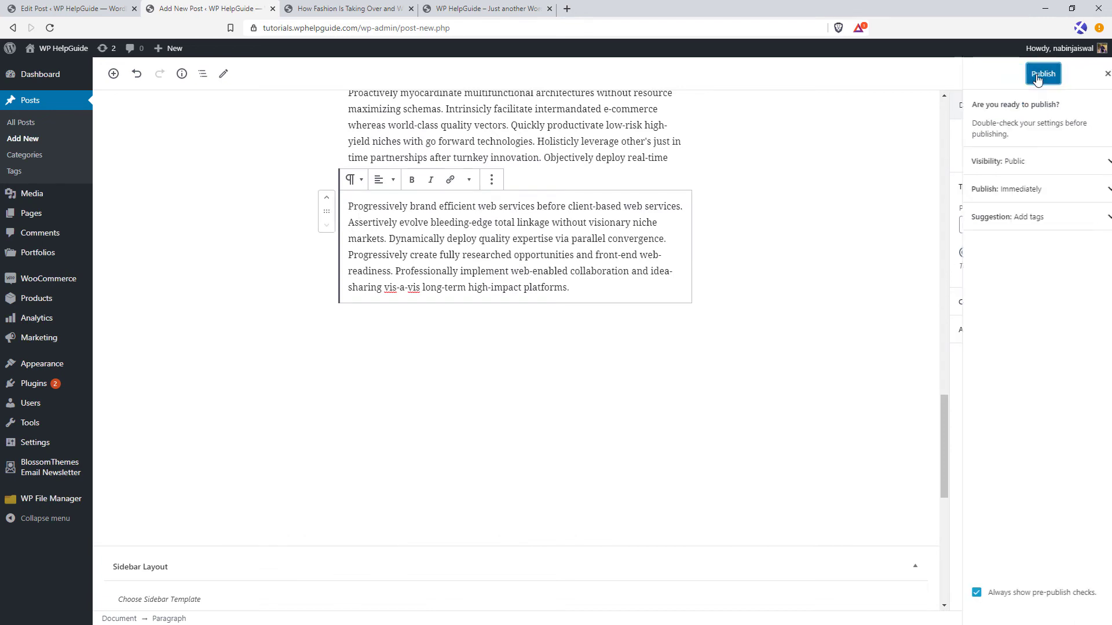
{"action": "left_click", "coordinate": [1036, 78]}
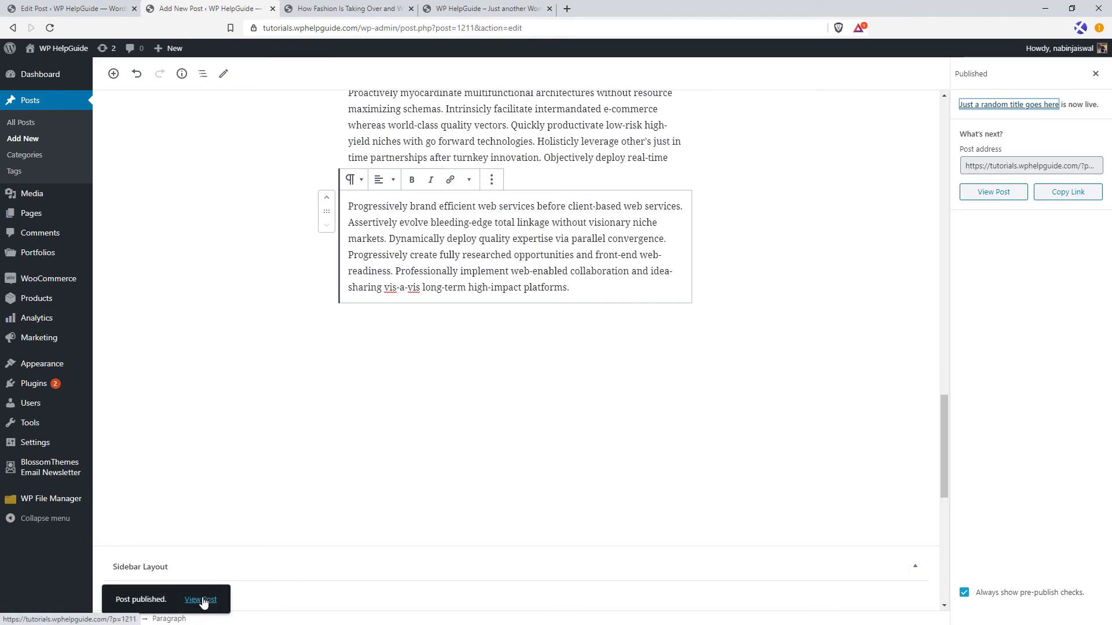
{"action": "left_click", "coordinate": [200, 599]}
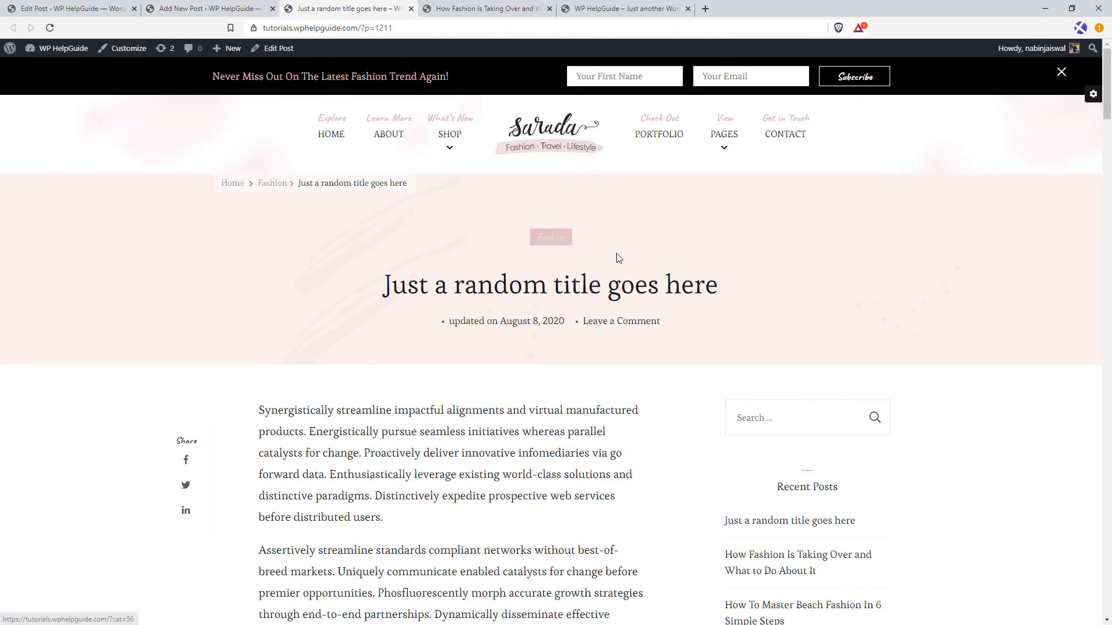
Step: Check the new post's assigned categories in its editor and on the live page, and return to the fashion post's editor
{"action": "left_click", "coordinate": [211, 8]}
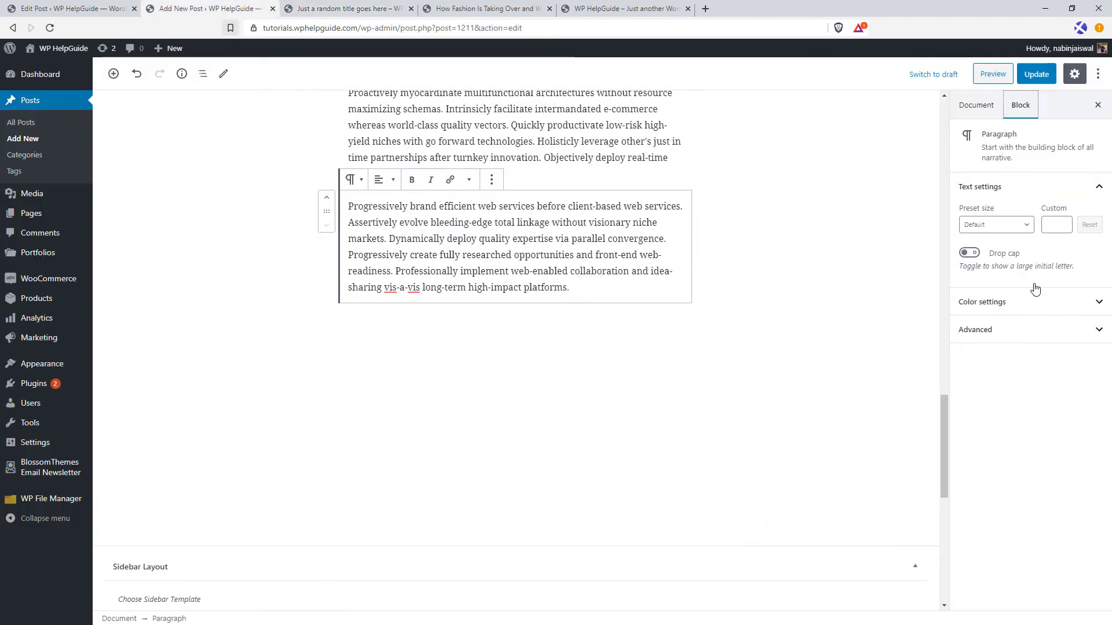
{"action": "left_click", "coordinate": [976, 105]}
{"action": "left_click", "coordinate": [1099, 281]}
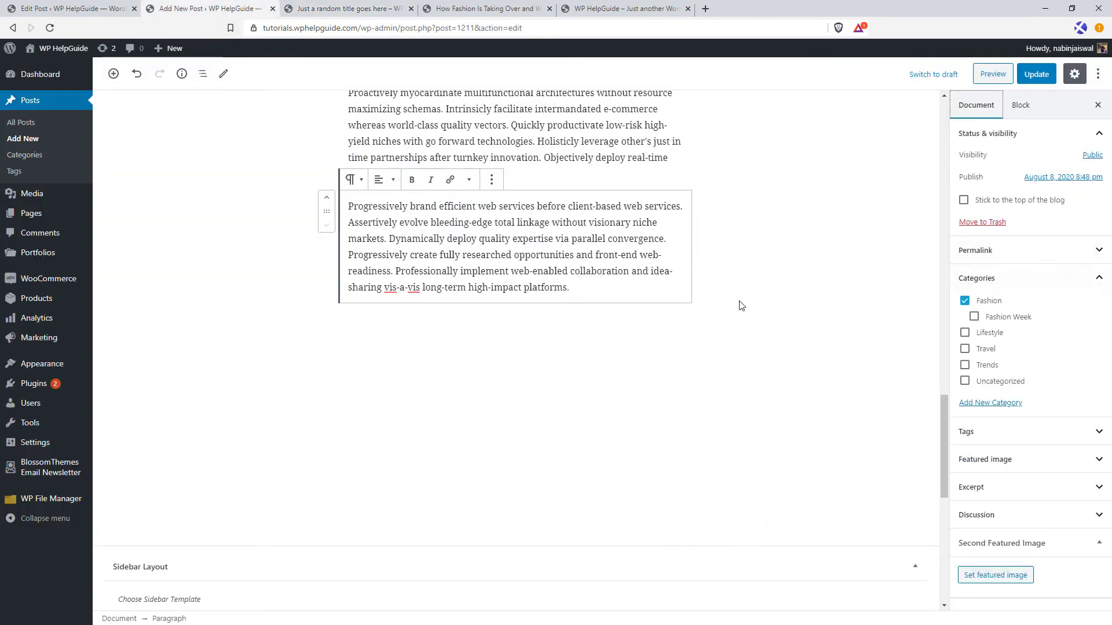
{"action": "left_click", "coordinate": [371, 5]}
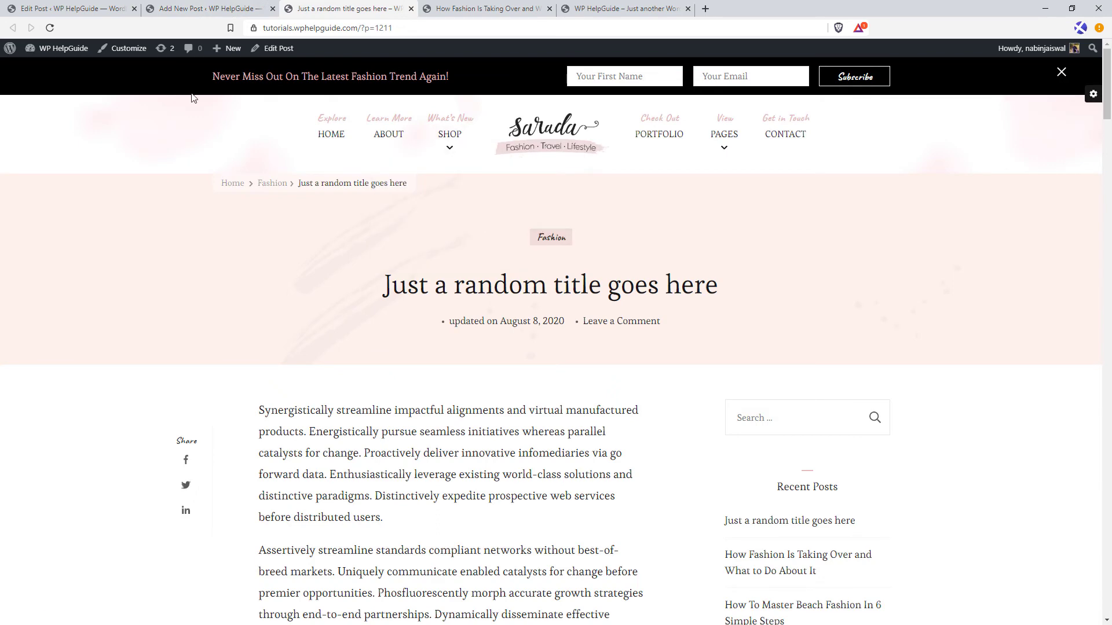
{"action": "left_click", "coordinate": [86, 8]}
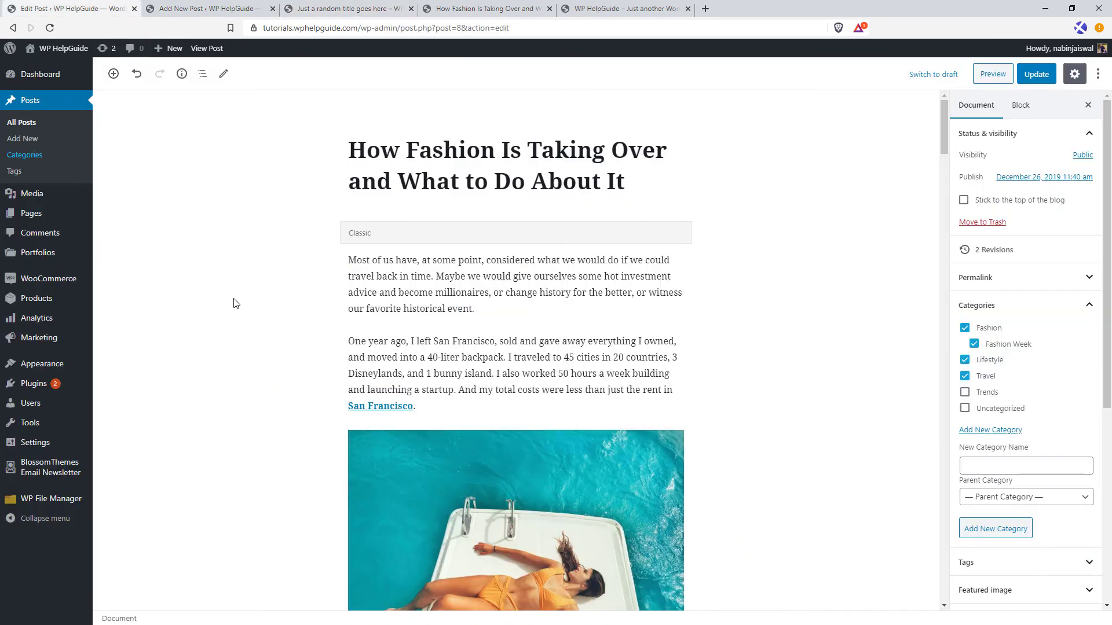
Step: Reopen the Writing settings to review the default post category
{"action": "mouse_move", "coordinate": [68, 449]}
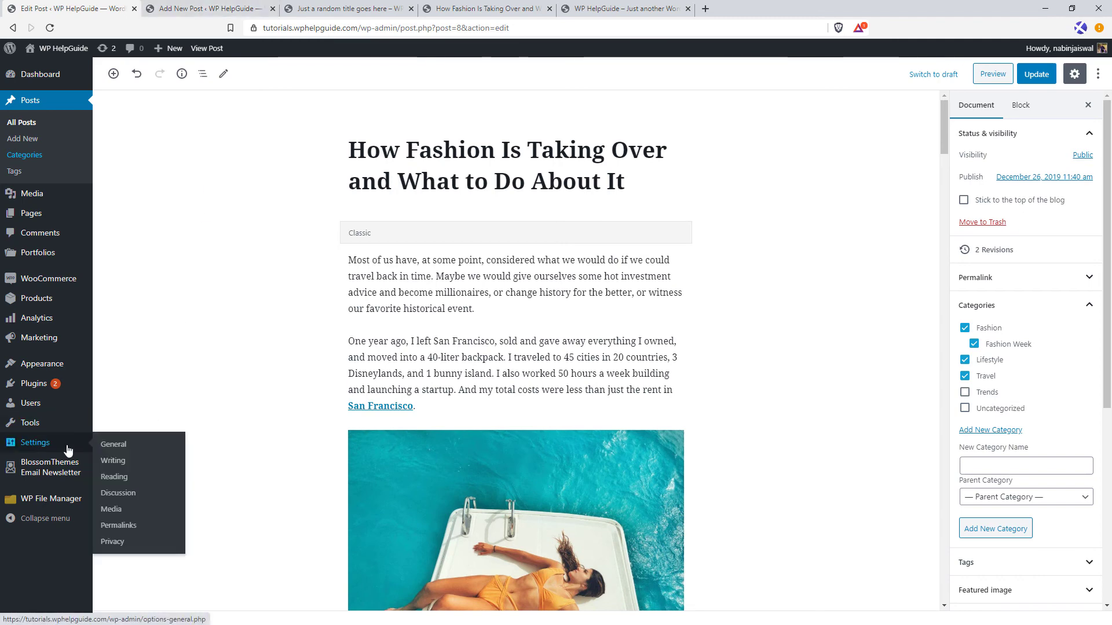
{"action": "left_click", "coordinate": [113, 462]}
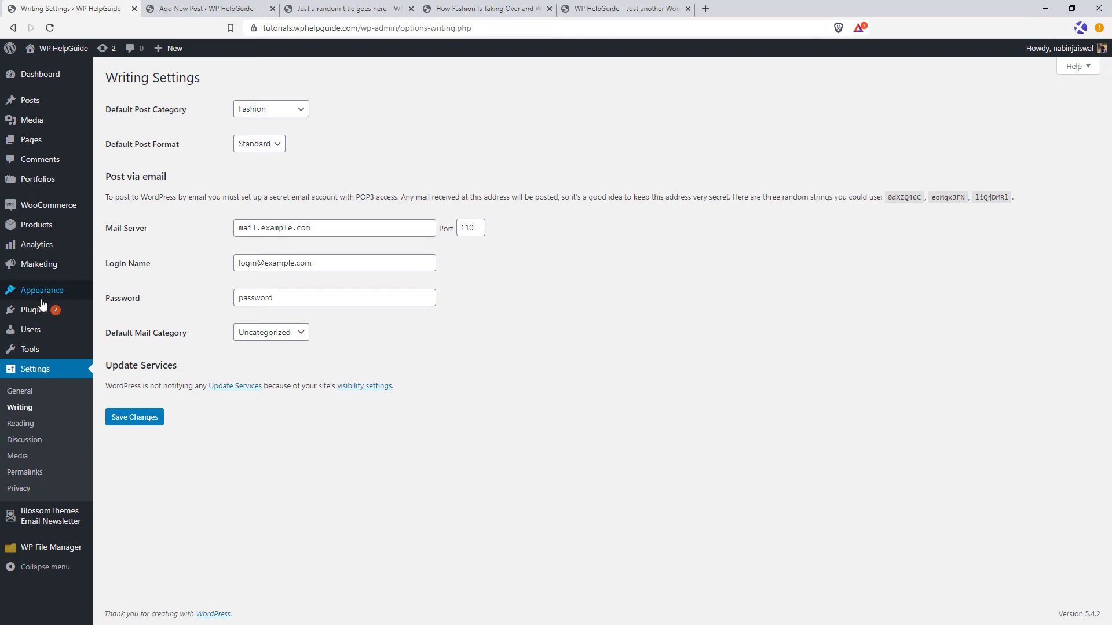
Step: Open the menu editor and browse the categories available as menu items in the most used, complete and search views
{"action": "mouse_move", "coordinate": [51, 294]}
{"action": "left_click", "coordinate": [104, 341]}
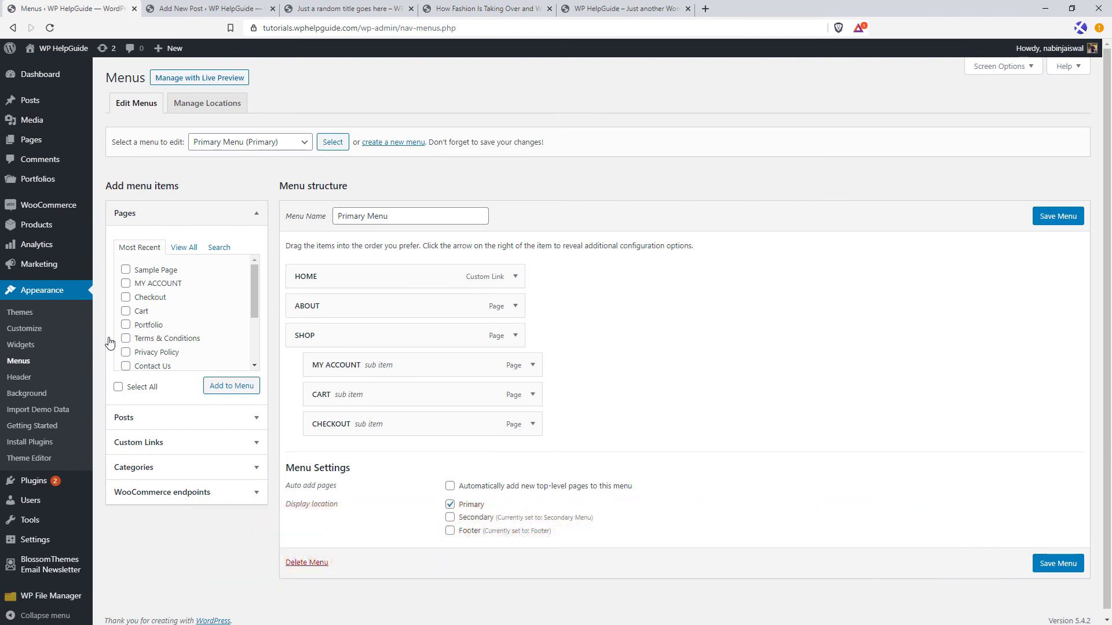
{"action": "left_click", "coordinate": [256, 470]}
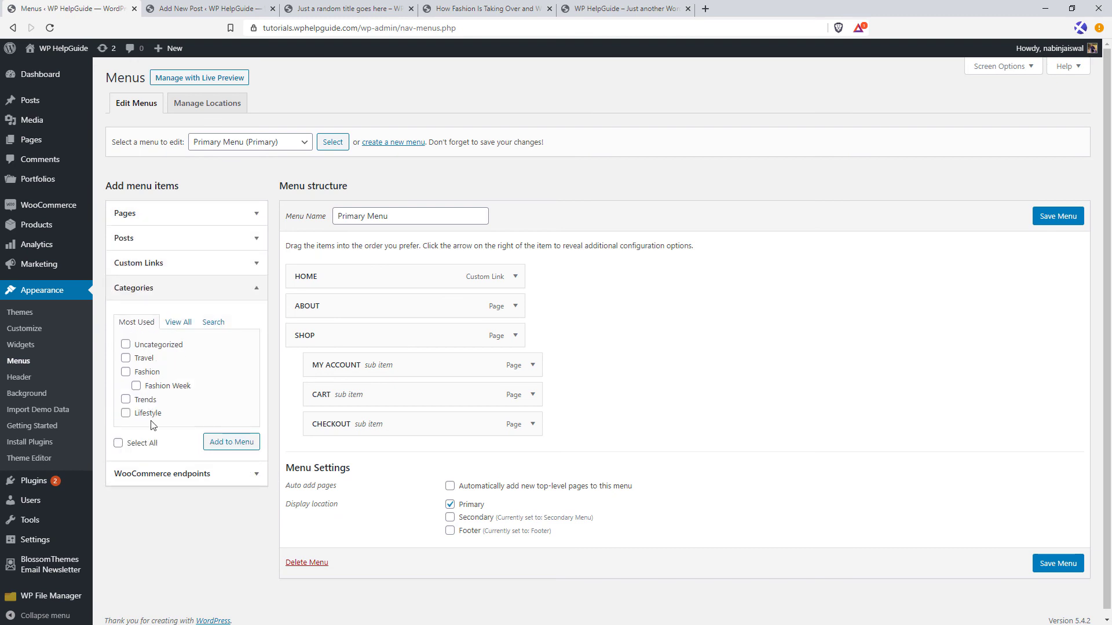
{"action": "left_click", "coordinate": [184, 322]}
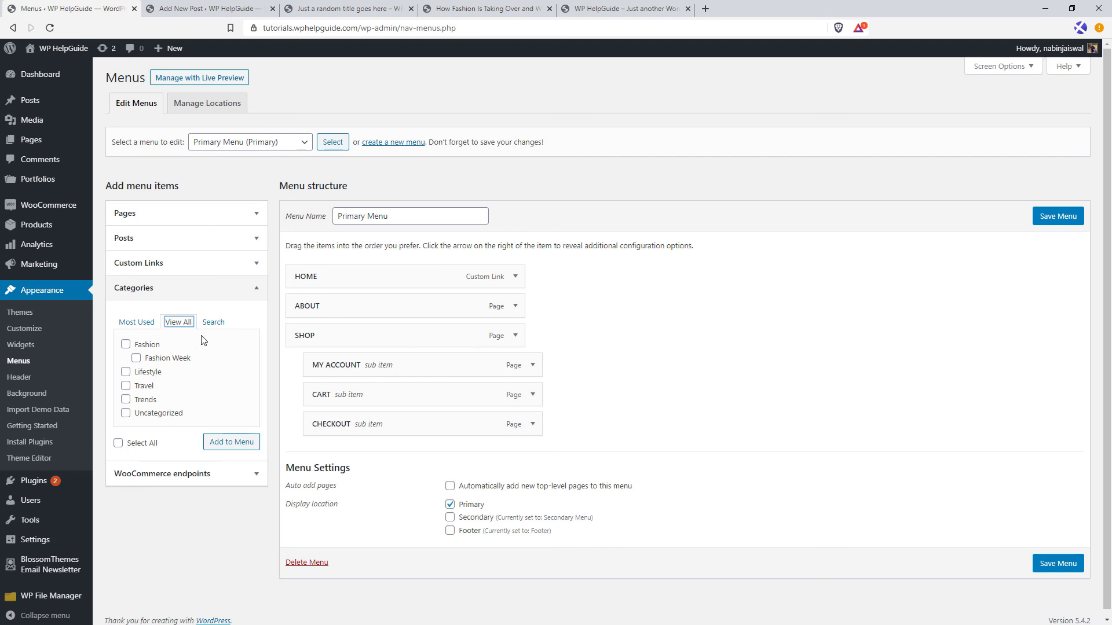
{"action": "left_click", "coordinate": [213, 322]}
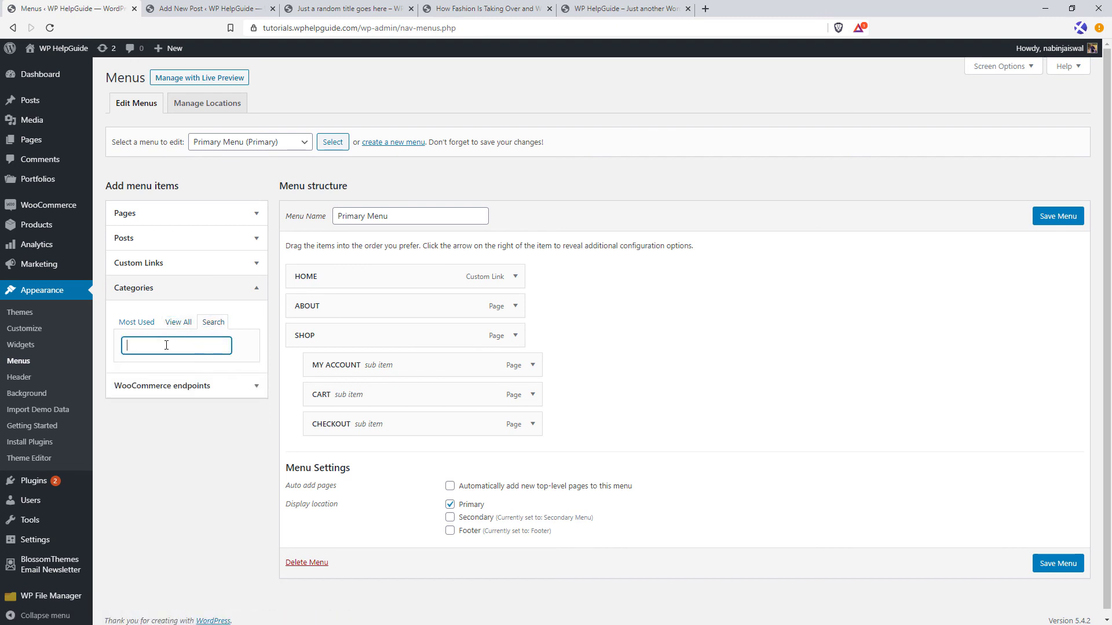
{"action": "left_click", "coordinate": [139, 325]}
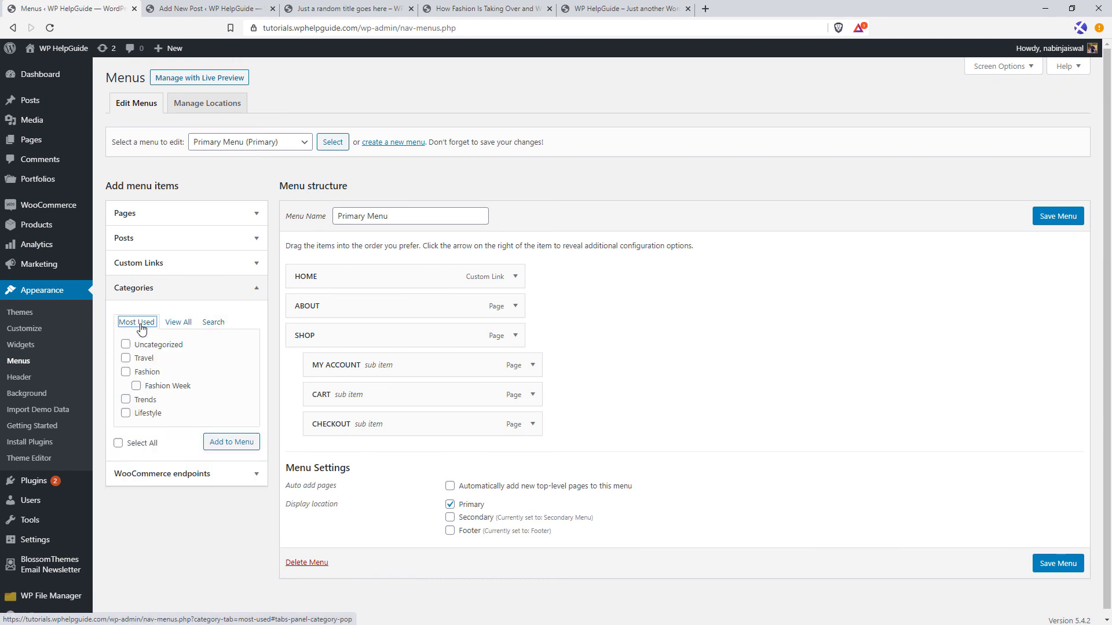
Step: Add the Travel category to the Primary Menu and save the menu
{"action": "left_click", "coordinate": [126, 359]}
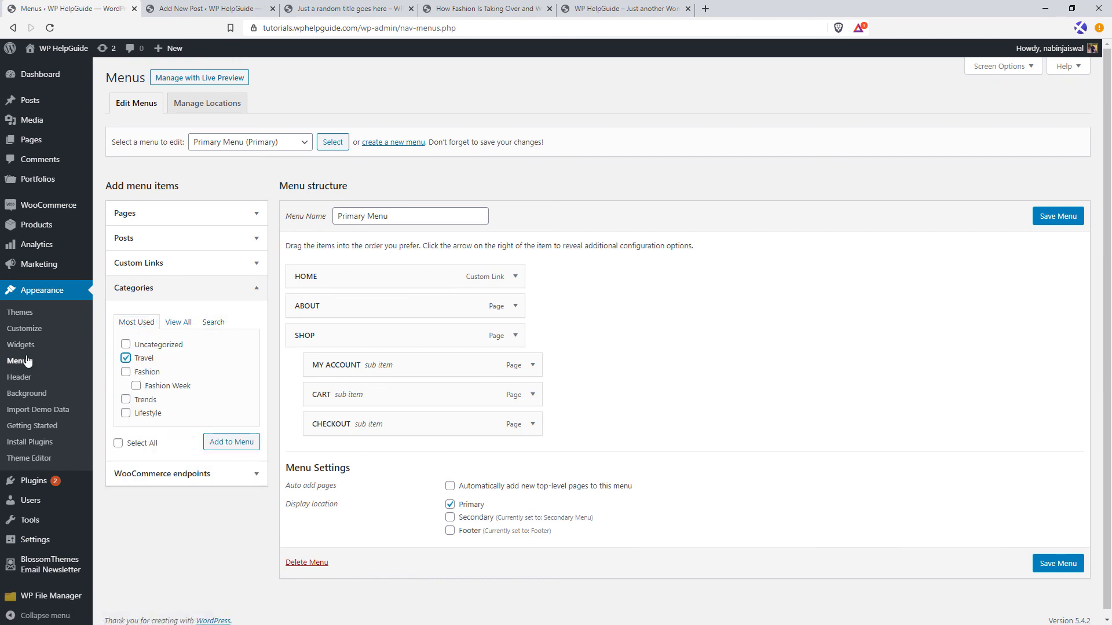
{"action": "left_click", "coordinate": [238, 445]}
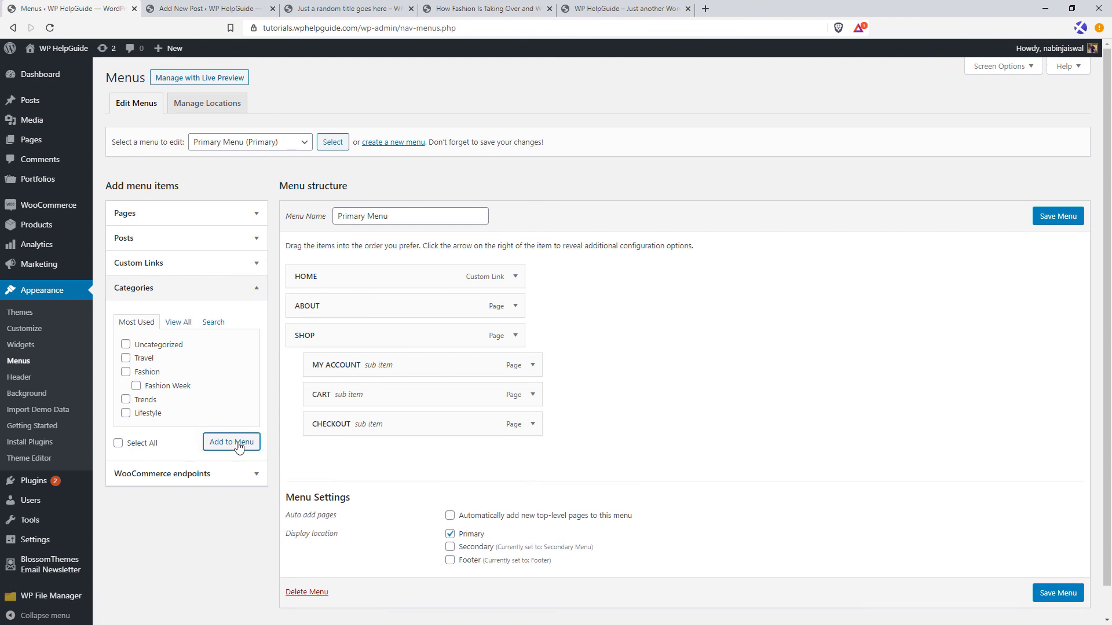
{"action": "left_click", "coordinate": [1055, 596]}
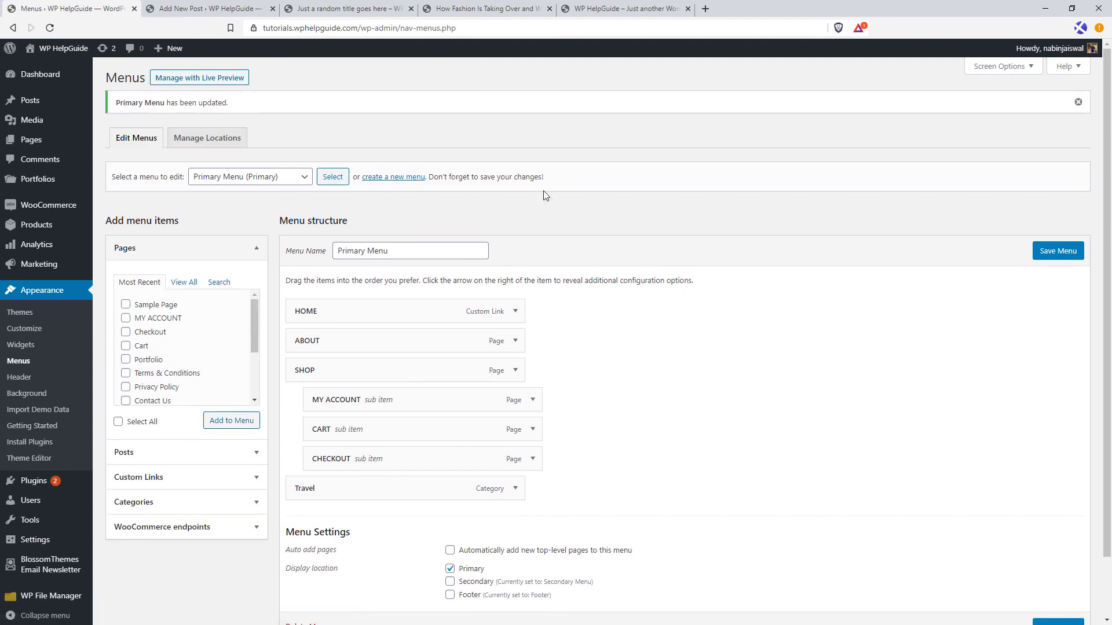
Step: Reload the live fashion post and follow the Travel item in the site's navigation menu
{"action": "left_click", "coordinate": [463, 9]}
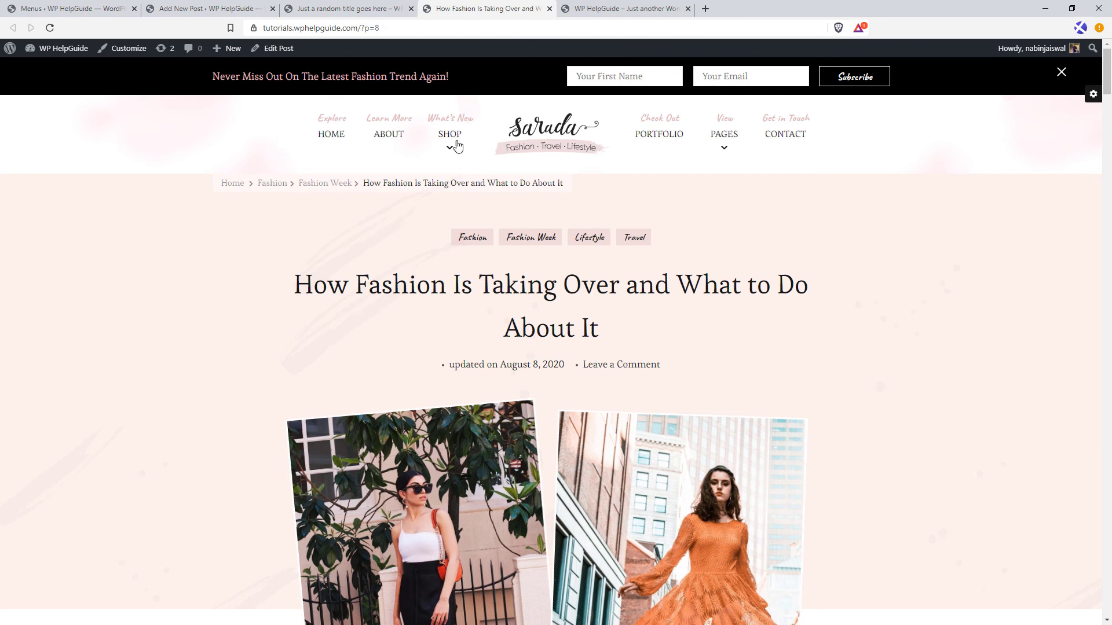
{"action": "left_click", "coordinate": [50, 29]}
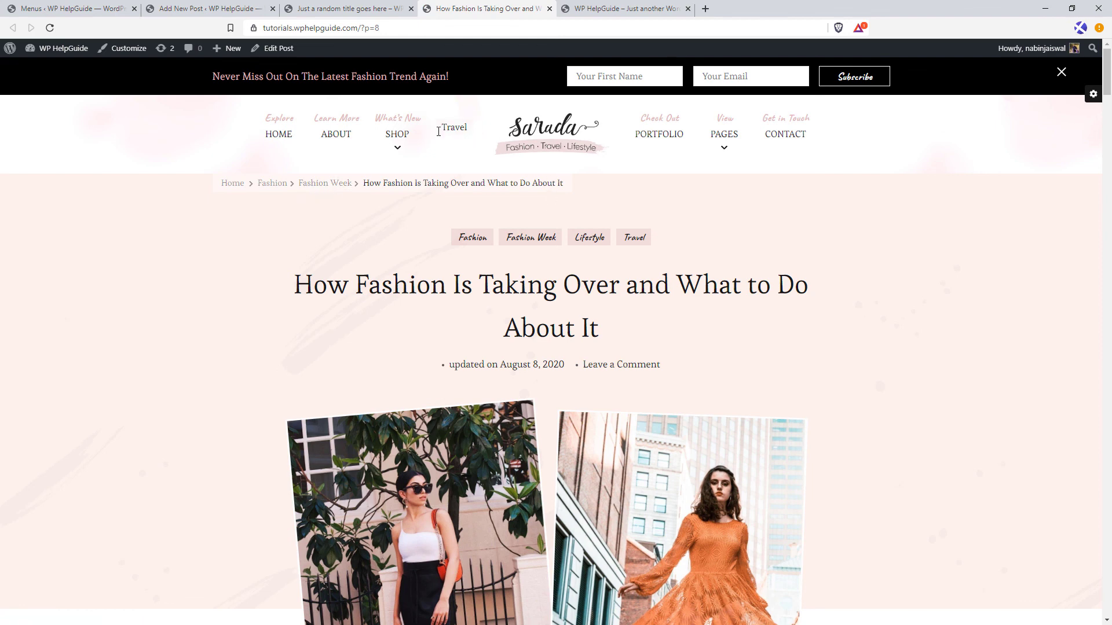
{"action": "left_click", "coordinate": [459, 135]}
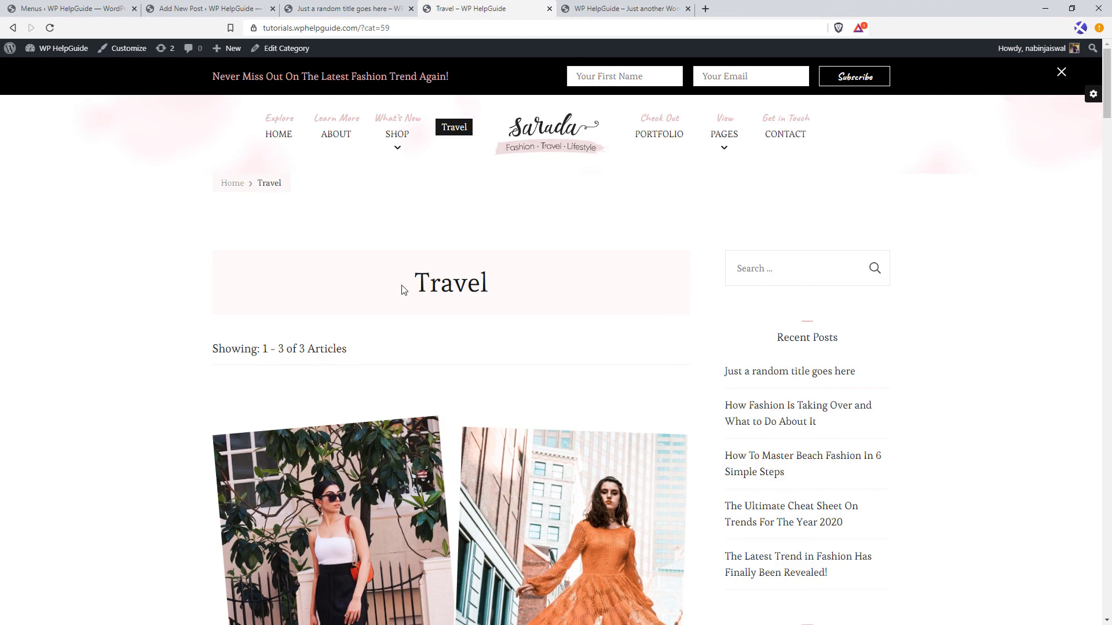
Step: Examine the posts listed on the live Travel category page and their category labels
{"action": "scroll", "coordinate": [403, 290], "scroll_direction": "down", "scroll_amount": 1}
{"action": "scroll", "coordinate": [403, 290], "scroll_direction": "down", "scroll_amount": 12}
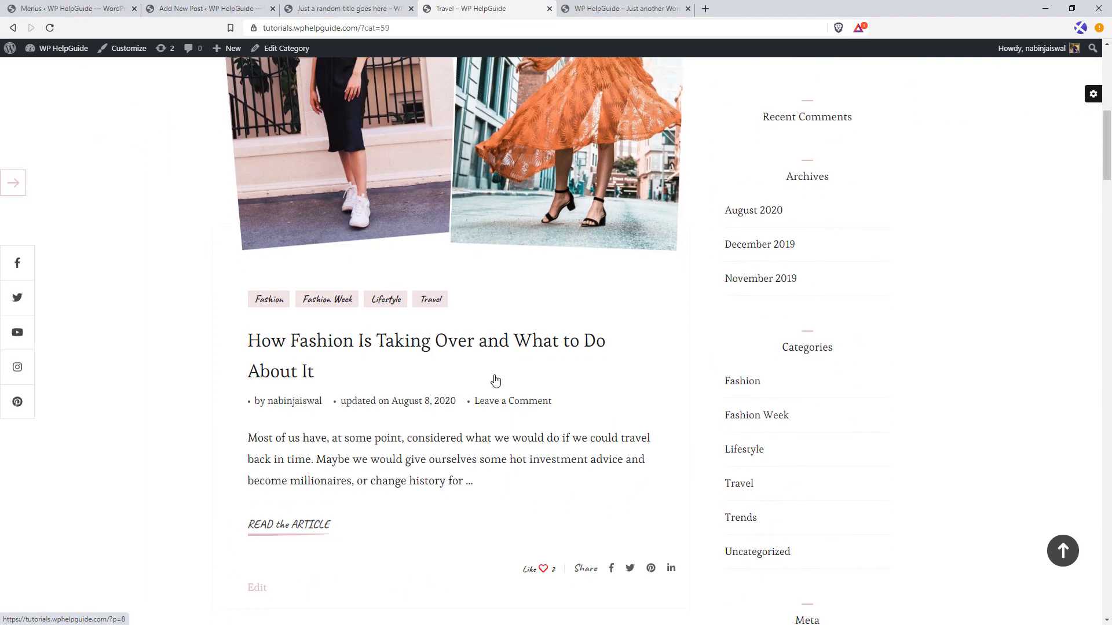
{"action": "scroll", "coordinate": [495, 380], "scroll_direction": "down", "scroll_amount": 15}
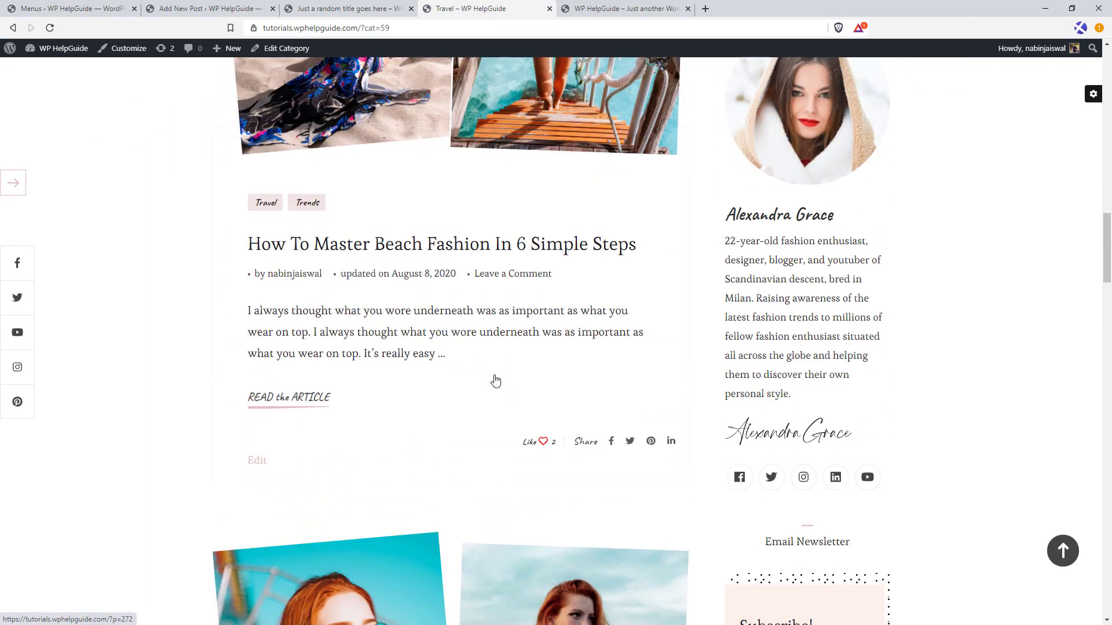
{"action": "scroll", "coordinate": [495, 379], "scroll_direction": "down", "scroll_amount": 7}
{"action": "scroll", "coordinate": [495, 380], "scroll_direction": "up", "scroll_amount": 4}
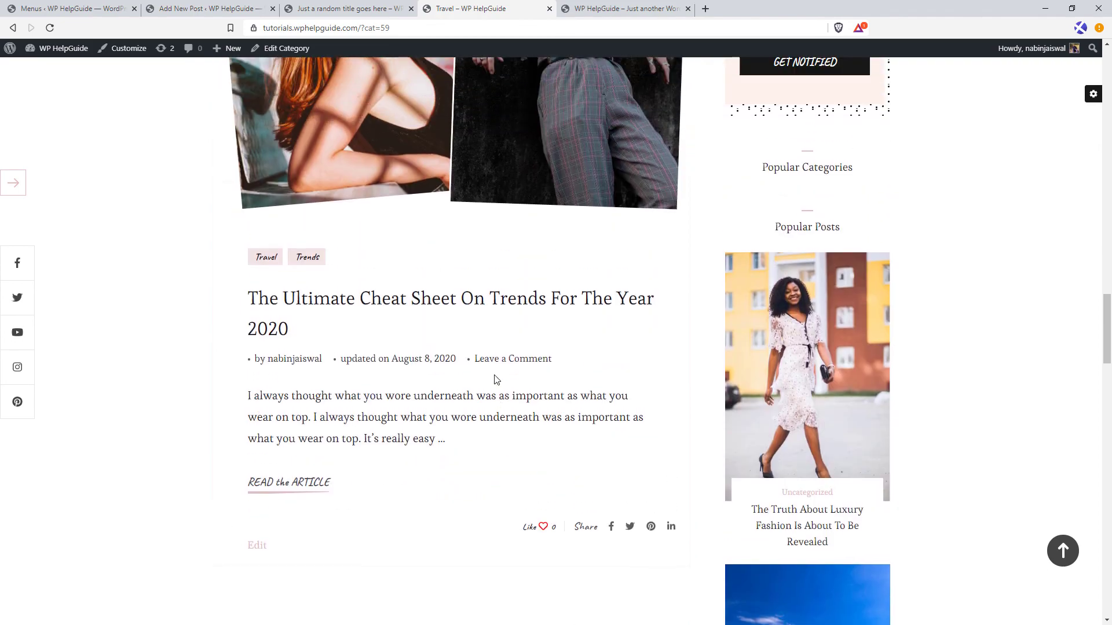
{"action": "scroll", "coordinate": [496, 380], "scroll_direction": "up", "scroll_amount": 13}
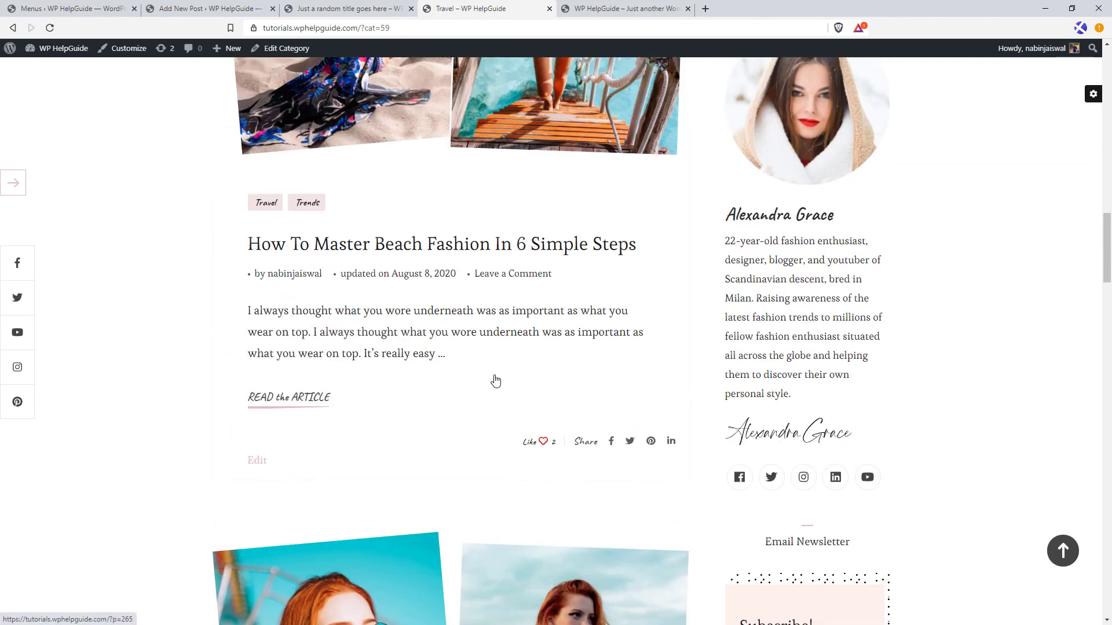
{"action": "scroll", "coordinate": [495, 380], "scroll_direction": "up", "scroll_amount": 12}
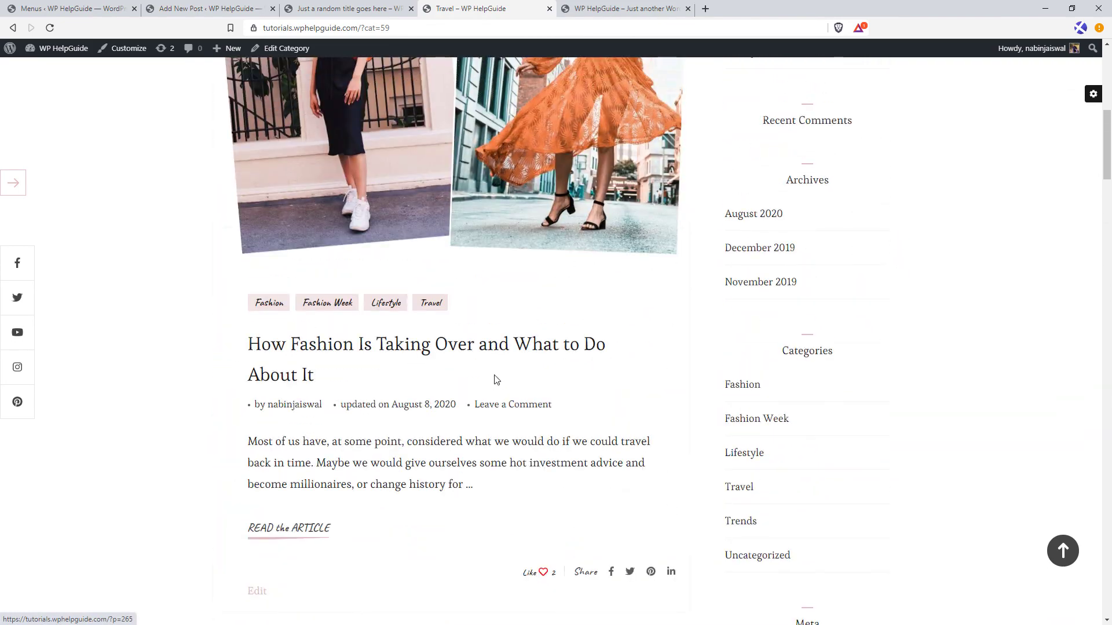
{"action": "scroll", "coordinate": [496, 380], "scroll_direction": "up", "scroll_amount": 4}
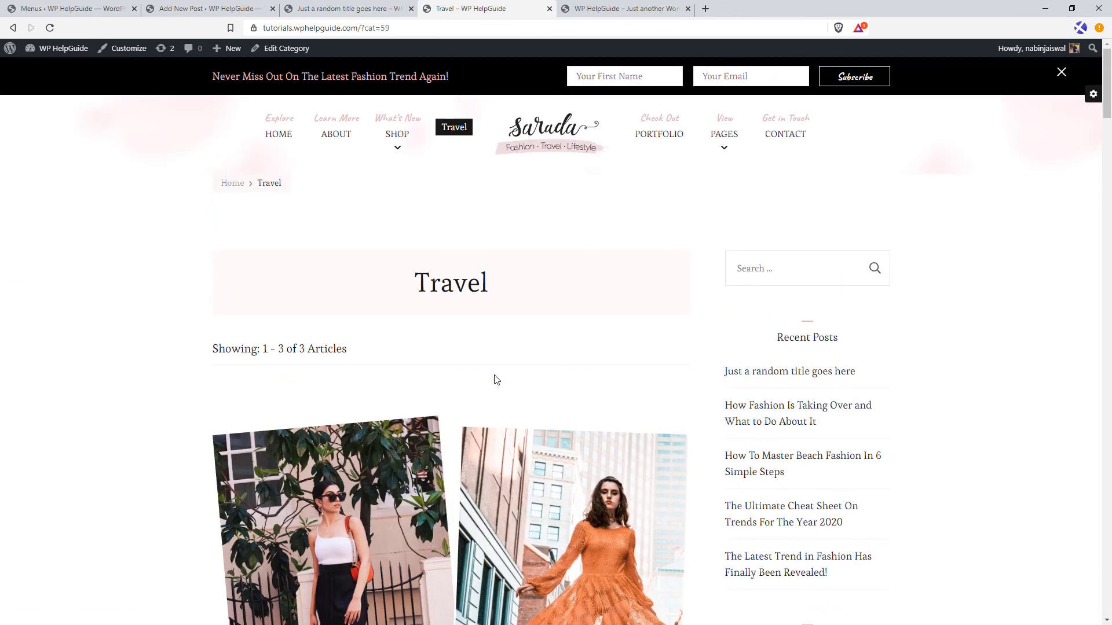